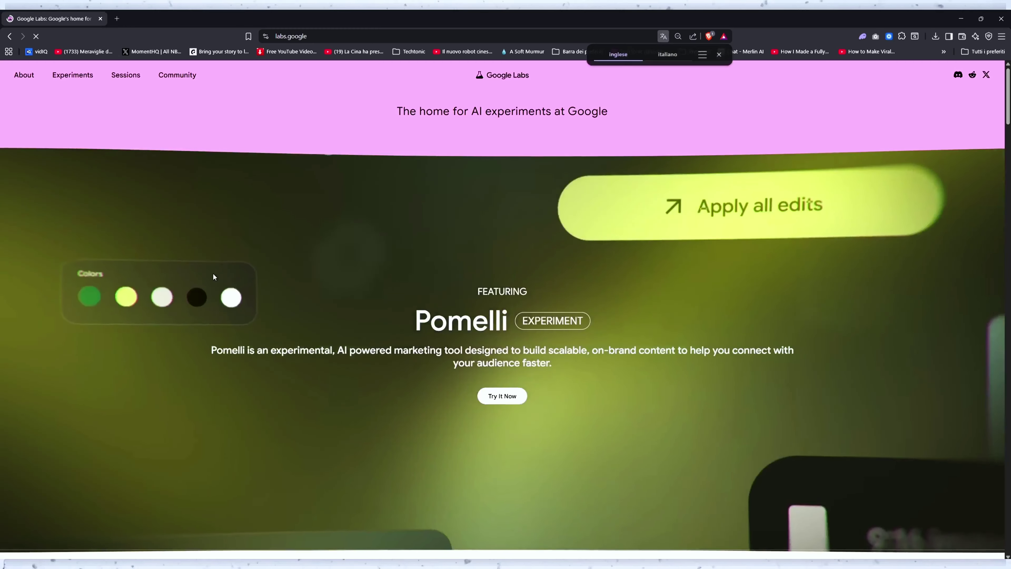
Browse the Google Labs experiments, then open the featured Pomelli experiment and get started with it
scroll(143, 340, down, 5)
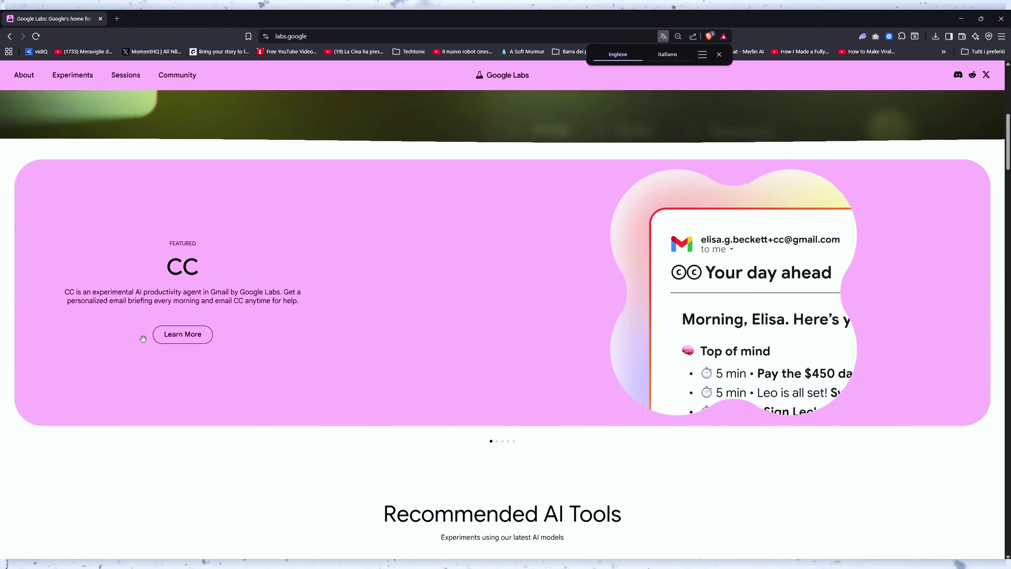
scroll(143, 339, down, 5)
scroll(143, 338, down, 5)
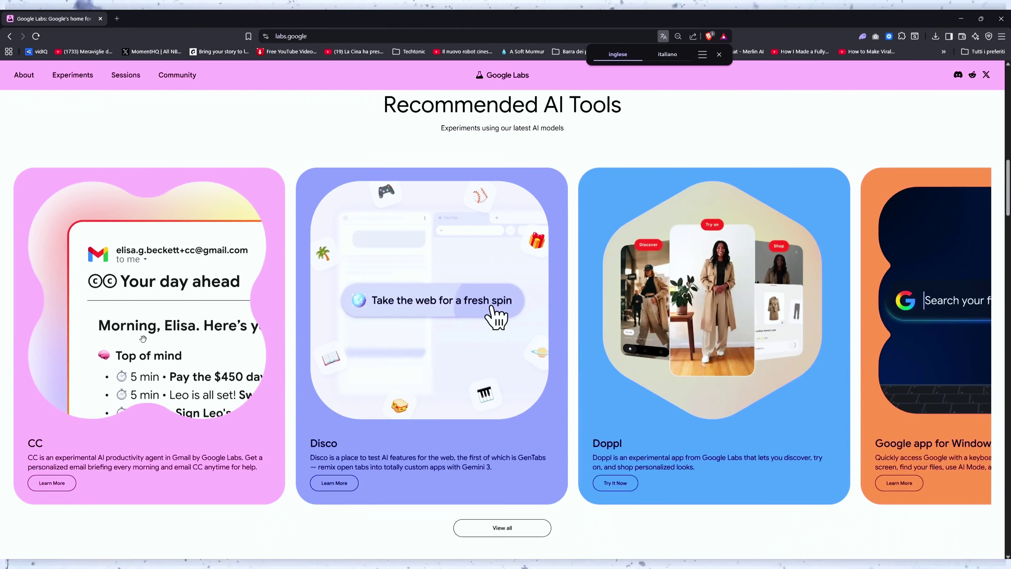
scroll(143, 338, down, 5)
scroll(519, 343, down, 8)
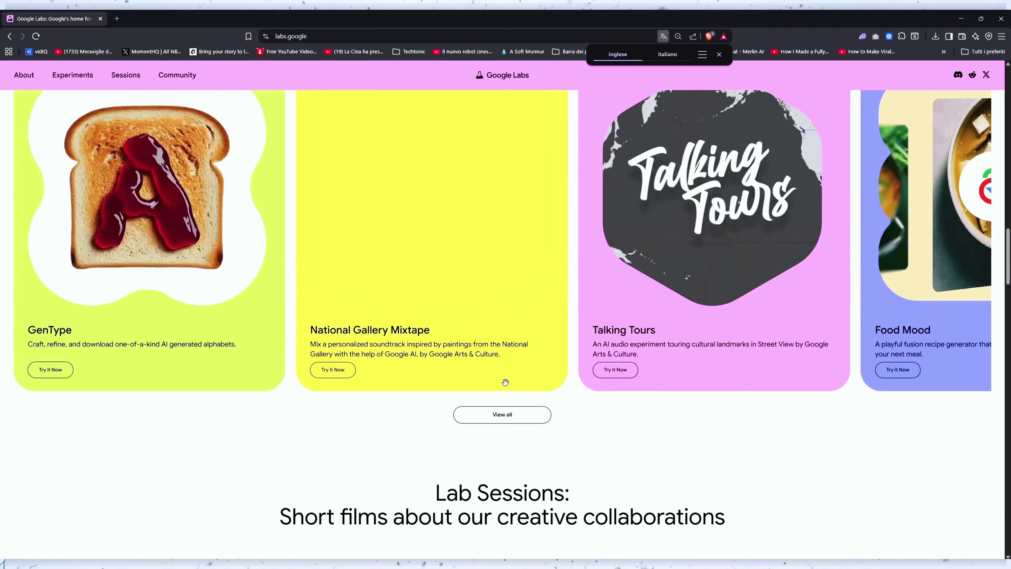
scroll(507, 399, up, 20)
click(503, 395)
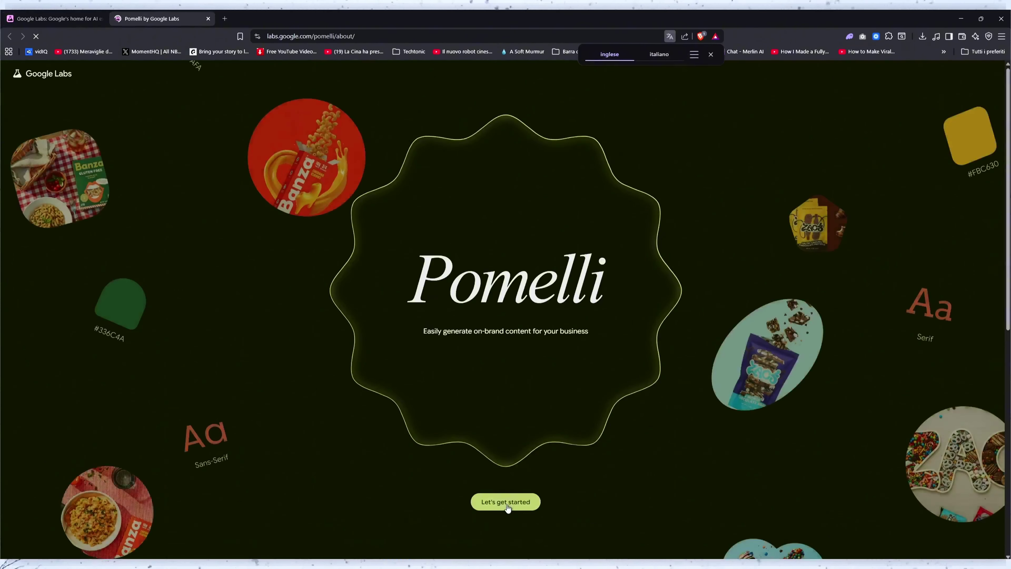
click(506, 503)
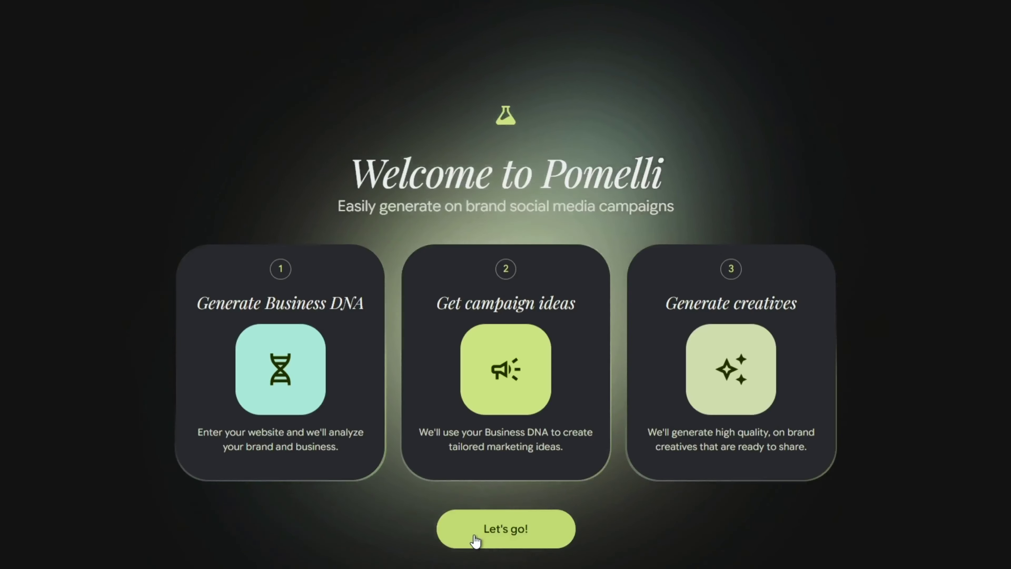
click(475, 537)
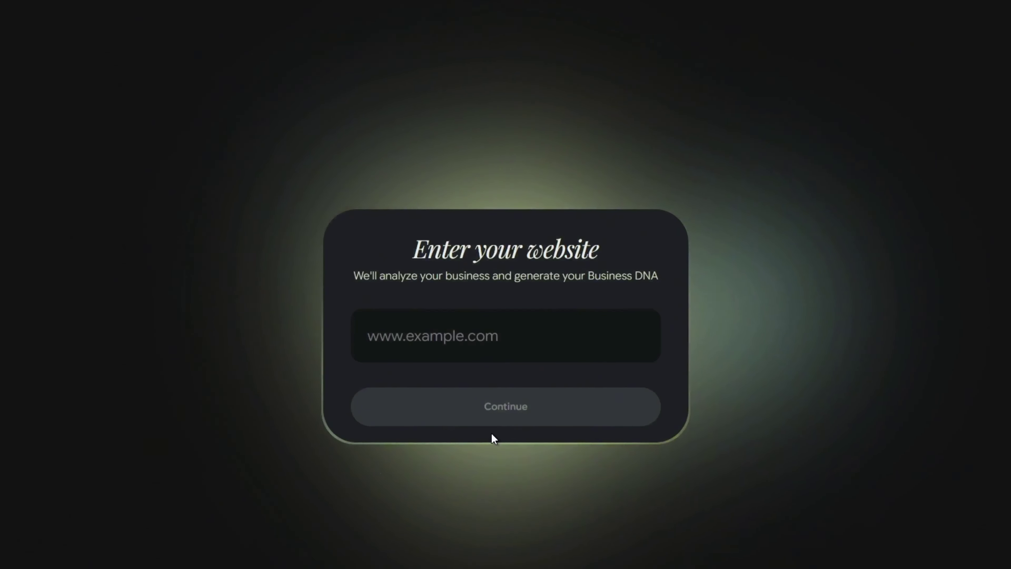
text(https://www.equinox.com)
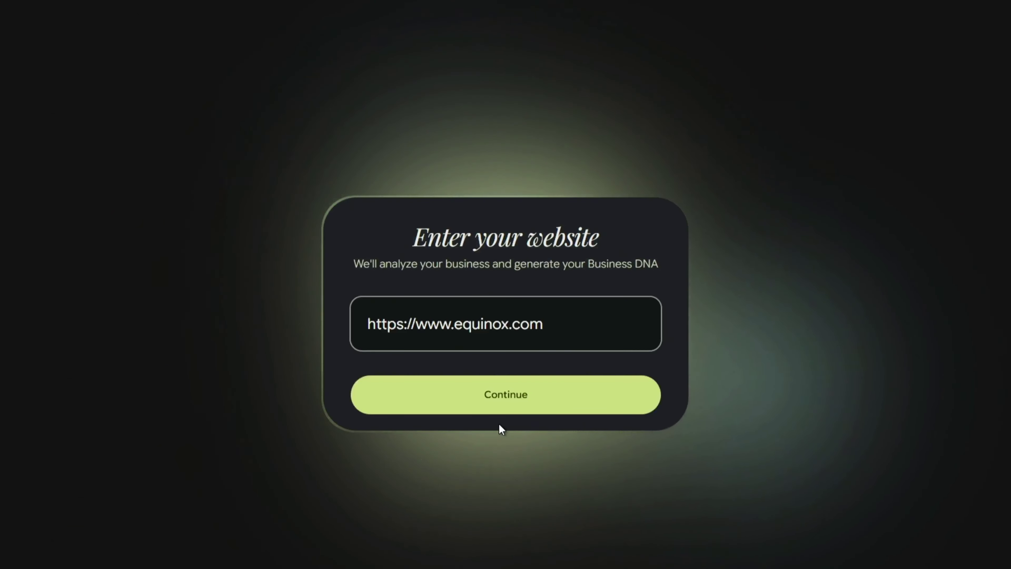
click(496, 412)
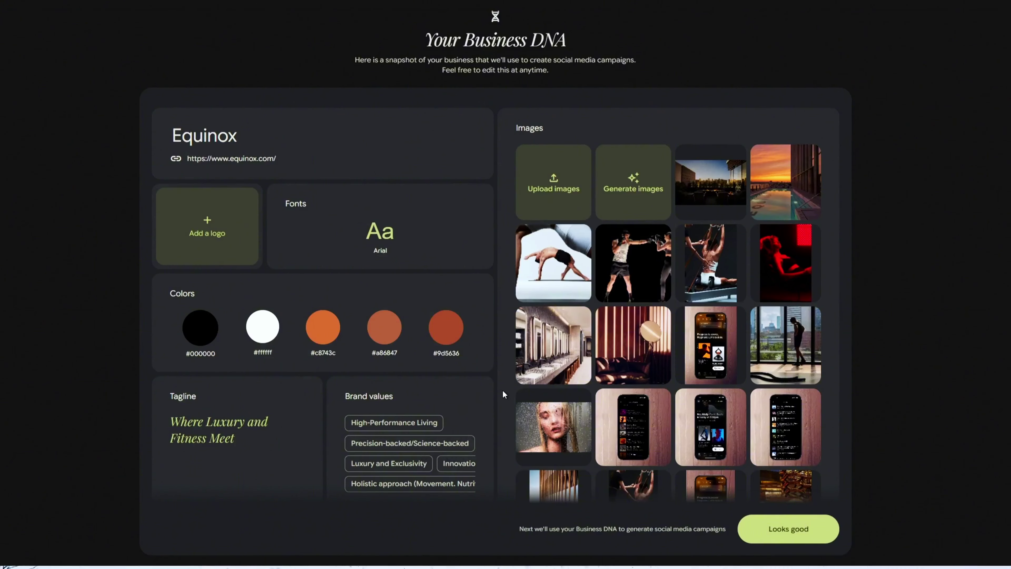
Preview the mirrored washroom, Pilates reformer and red-light photos among the Business DNA images at full size
click(539, 360)
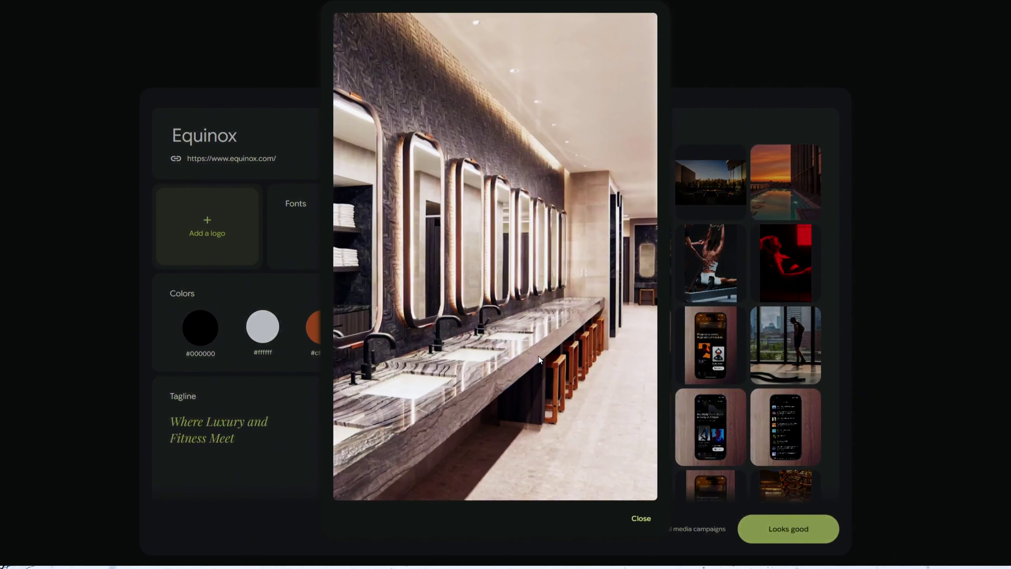
click(708, 301)
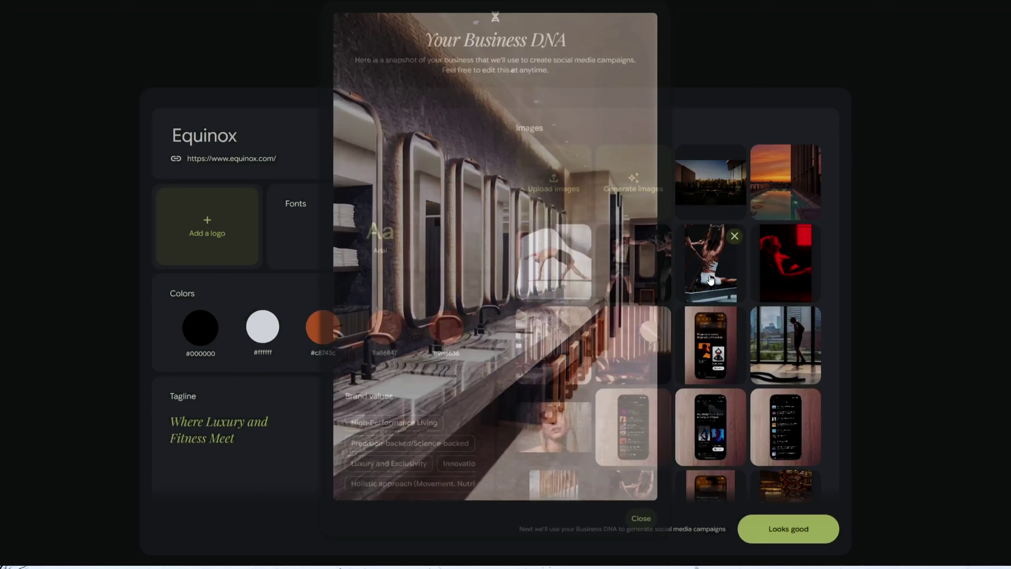
click(710, 276)
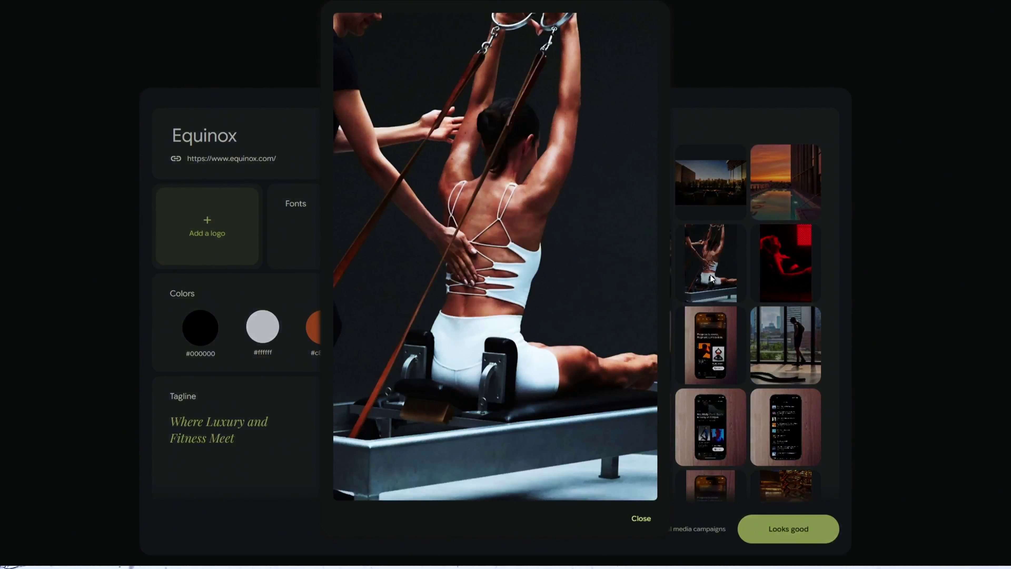
click(773, 277)
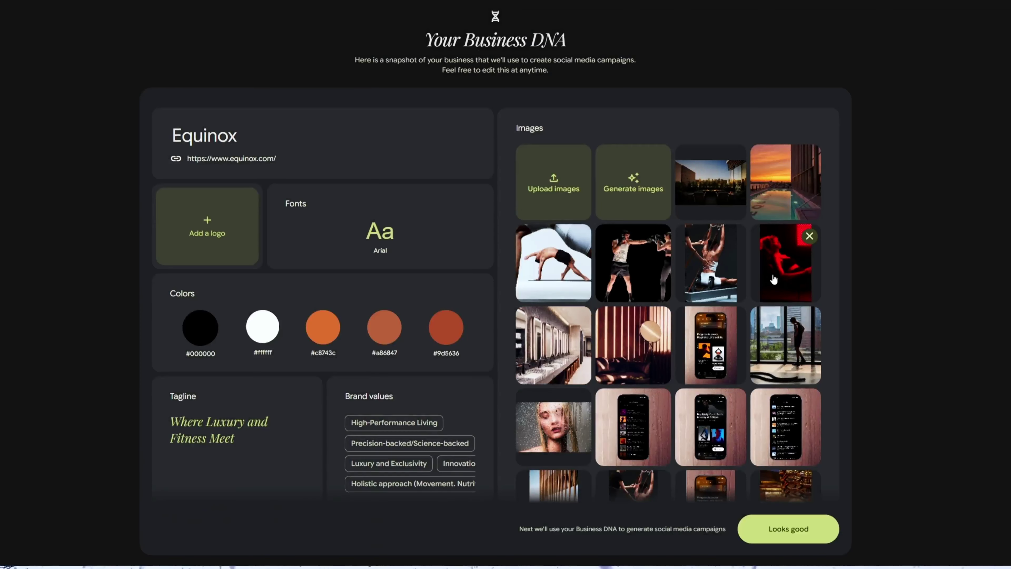
click(773, 278)
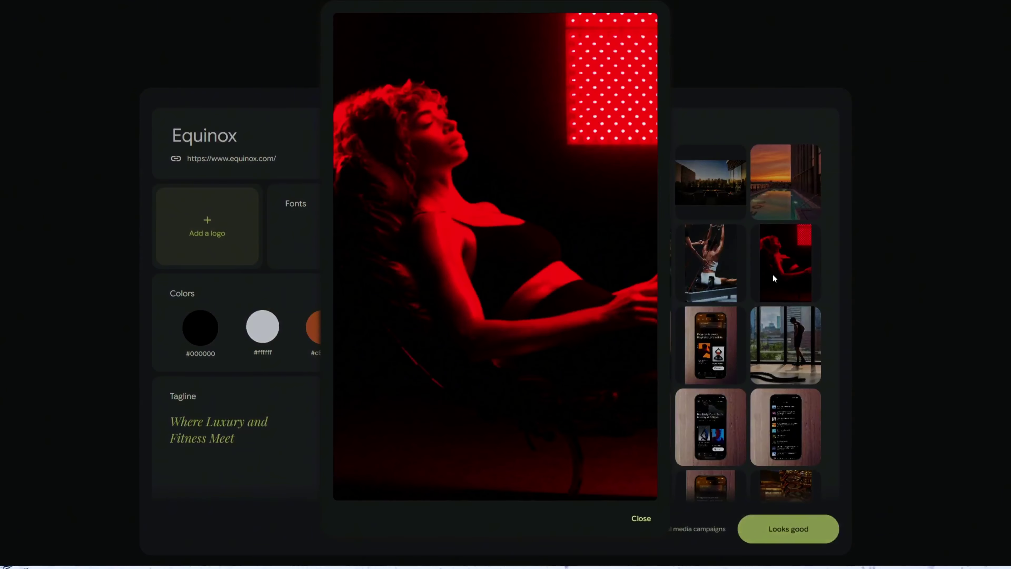
click(773, 277)
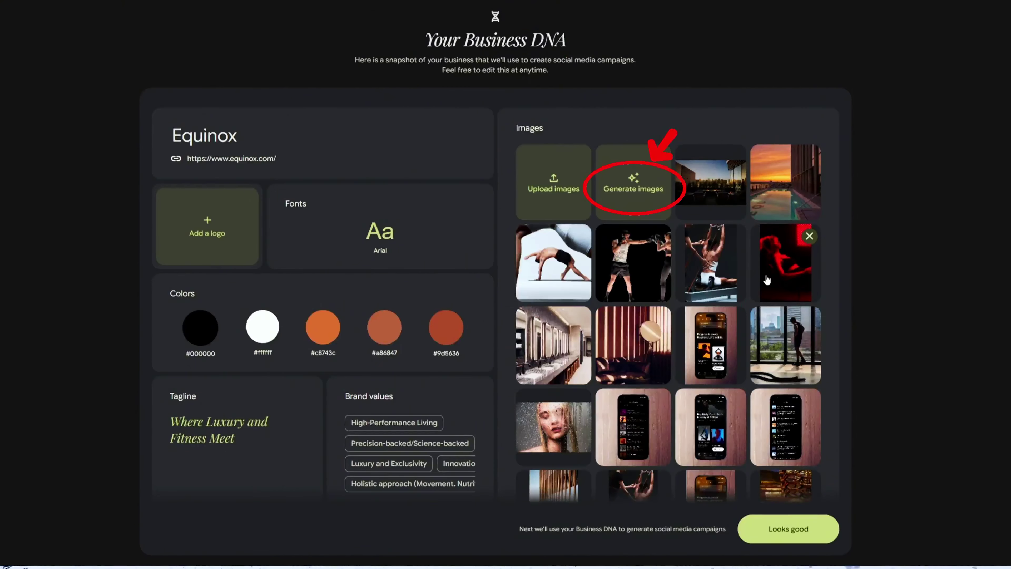
Use the existing photo of the man in a backbend as the brand logo and approve the Business DNA
click(217, 236)
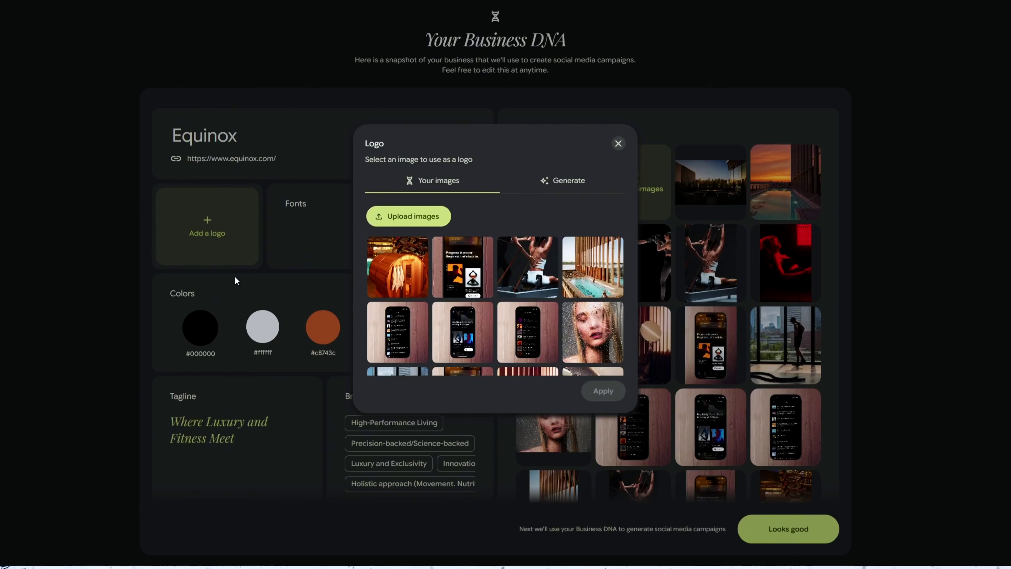
scroll(544, 306, down, 5)
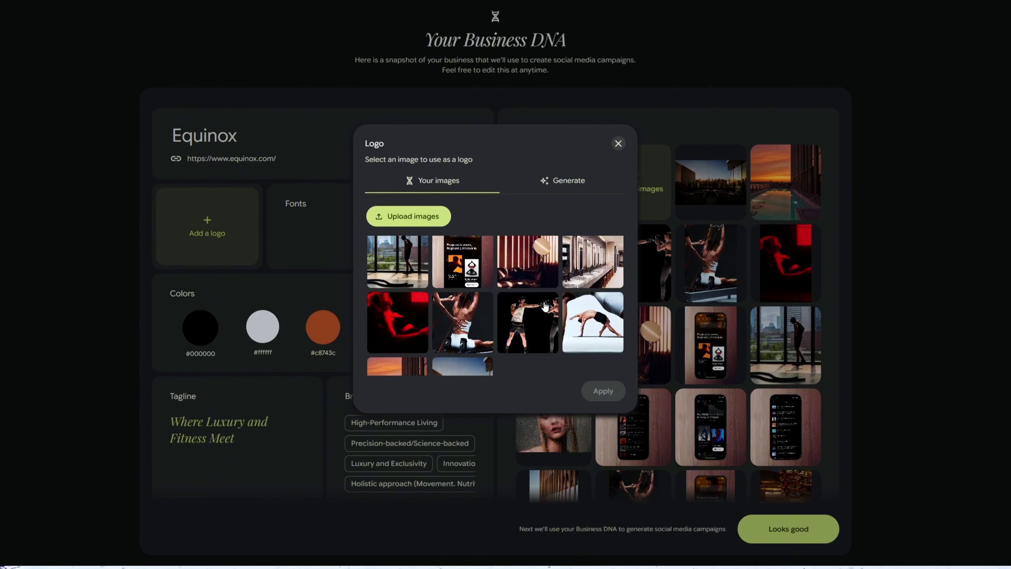
click(607, 316)
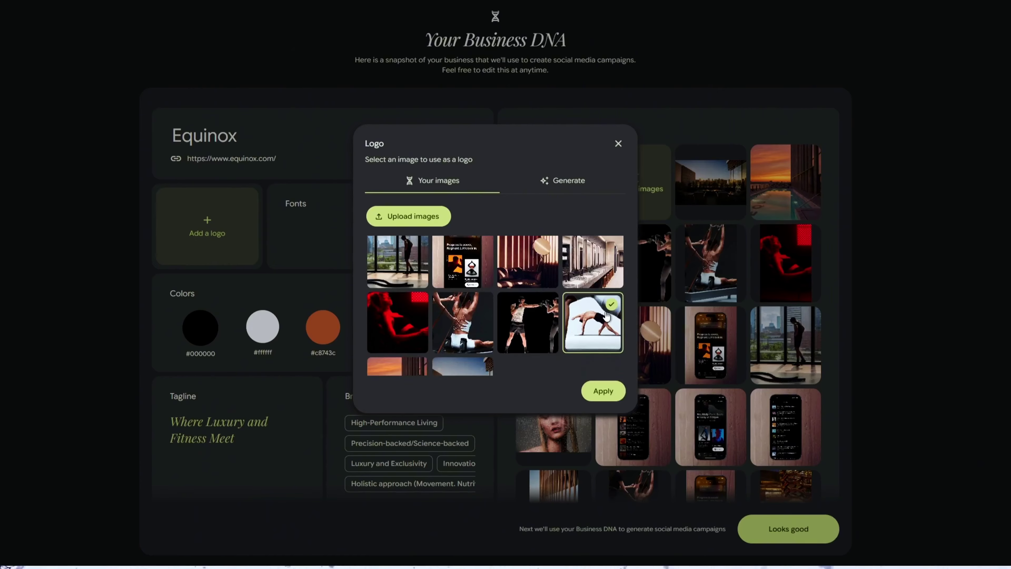
click(599, 394)
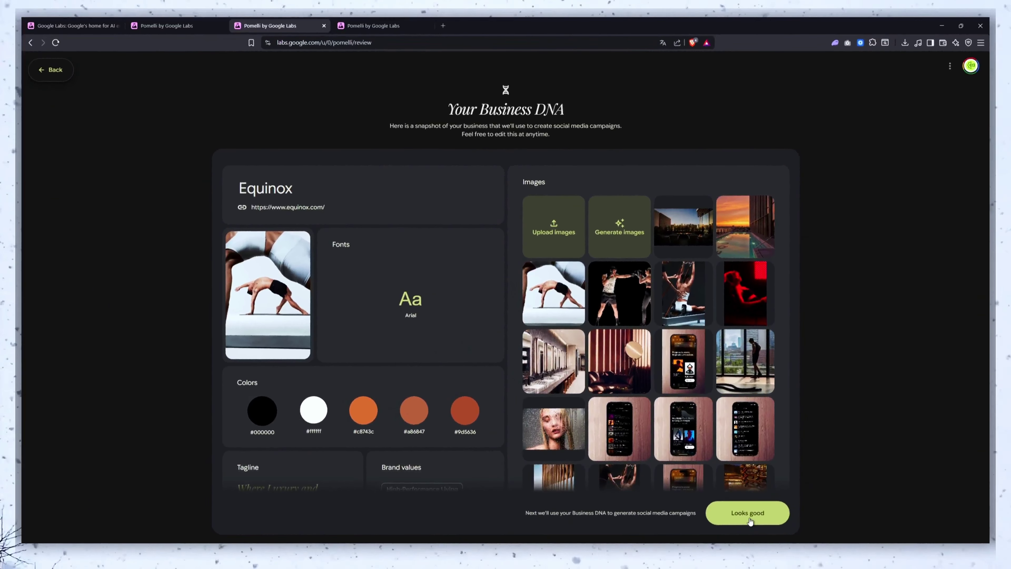
scroll(704, 306, down, 3)
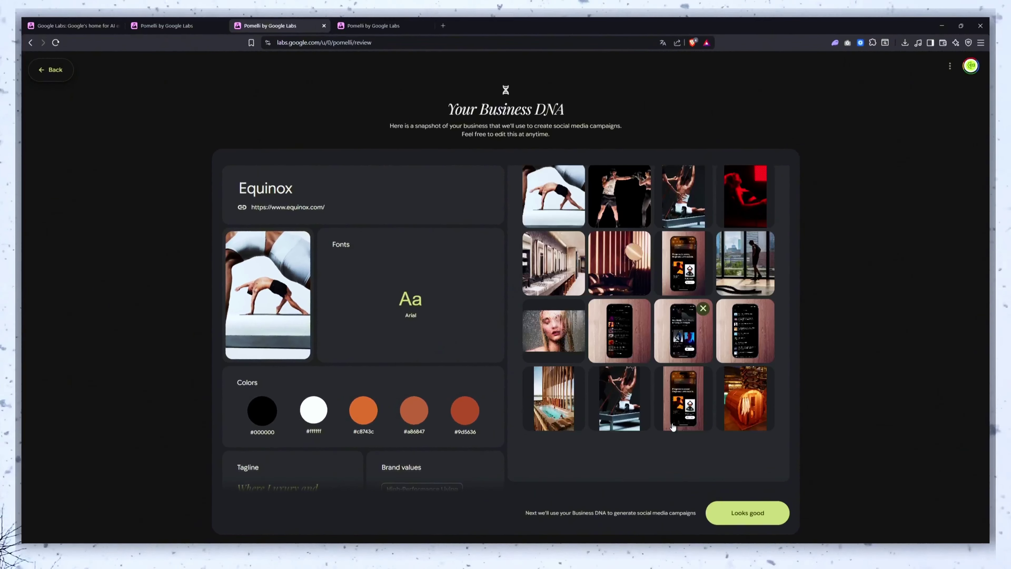
click(756, 517)
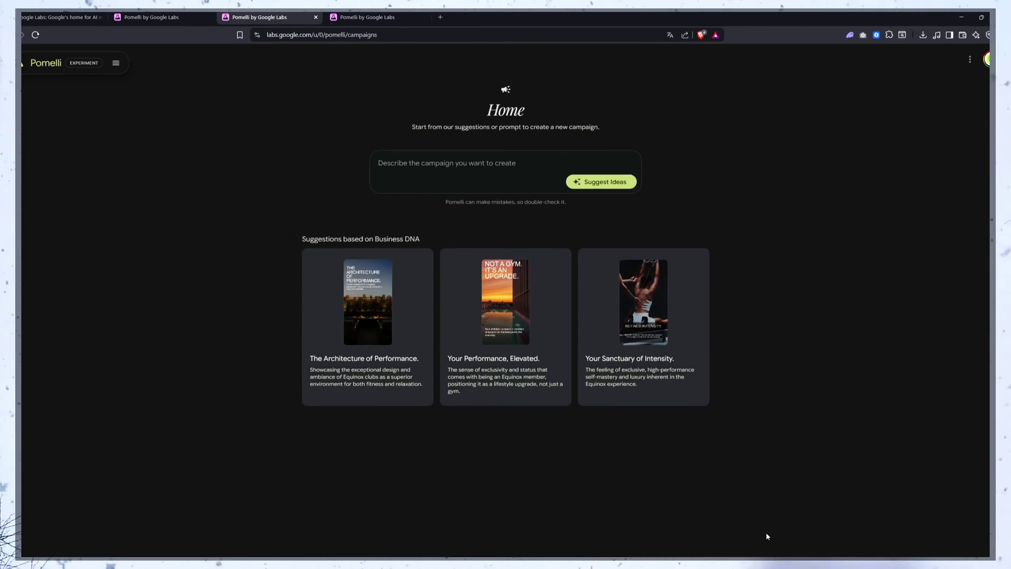
Generate campaign ideas from the prompt "genera campagna di iscrizione con 50% di sconto su abbonamento annuale"
click(445, 167)
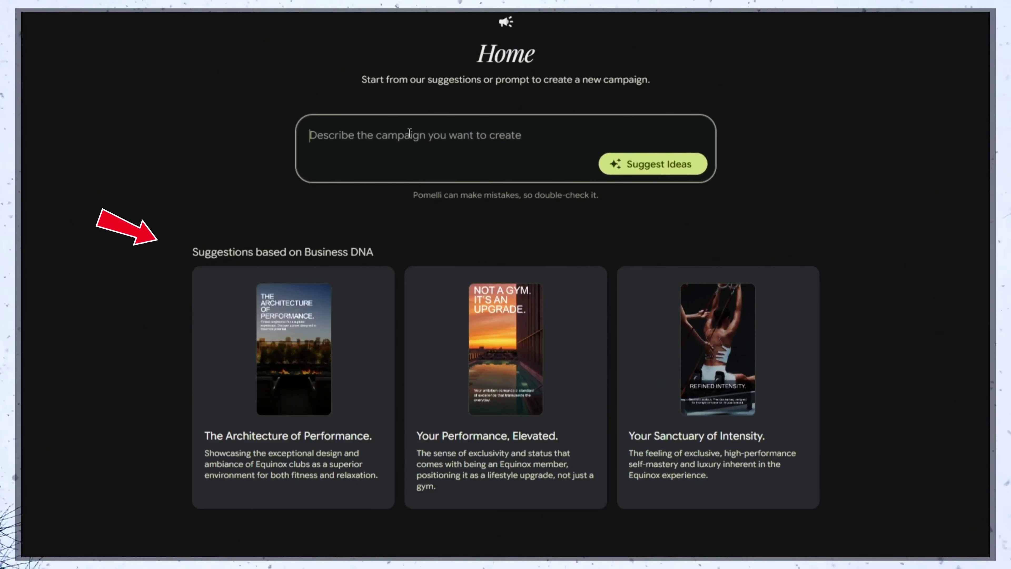
text(genera campagna di iscrizione con 50% di sconto su abbonamento)
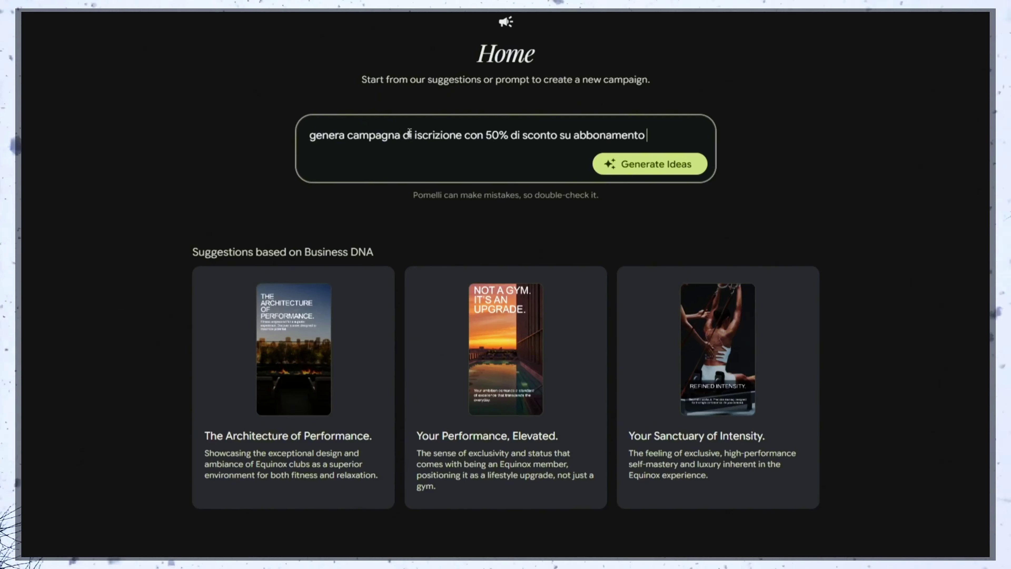
text(nnuale)
key(Return)
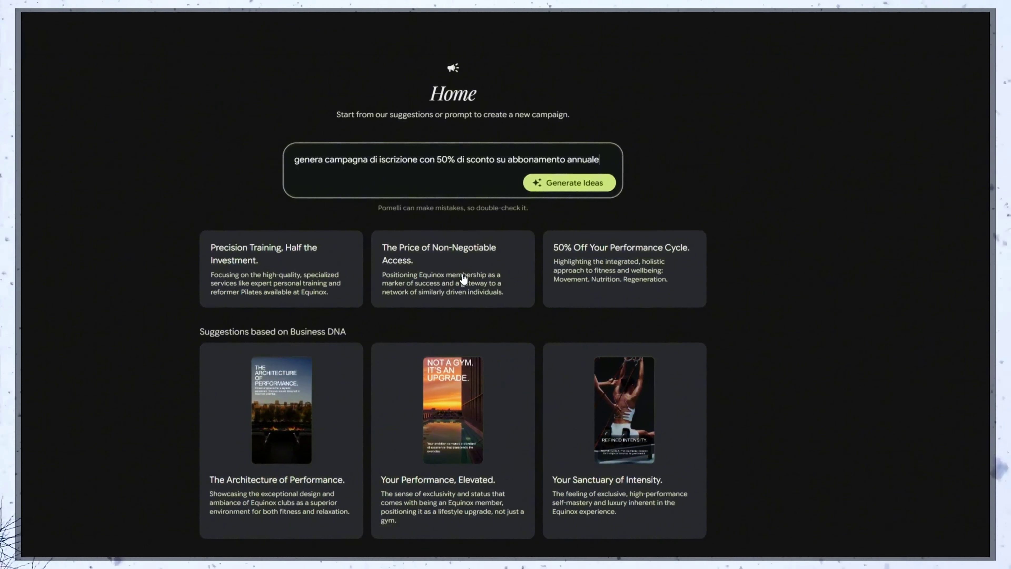
Create the campaign from the "50% Off Your Performance Cycle" idea and open its jumping-athlete creative for editing
click(549, 266)
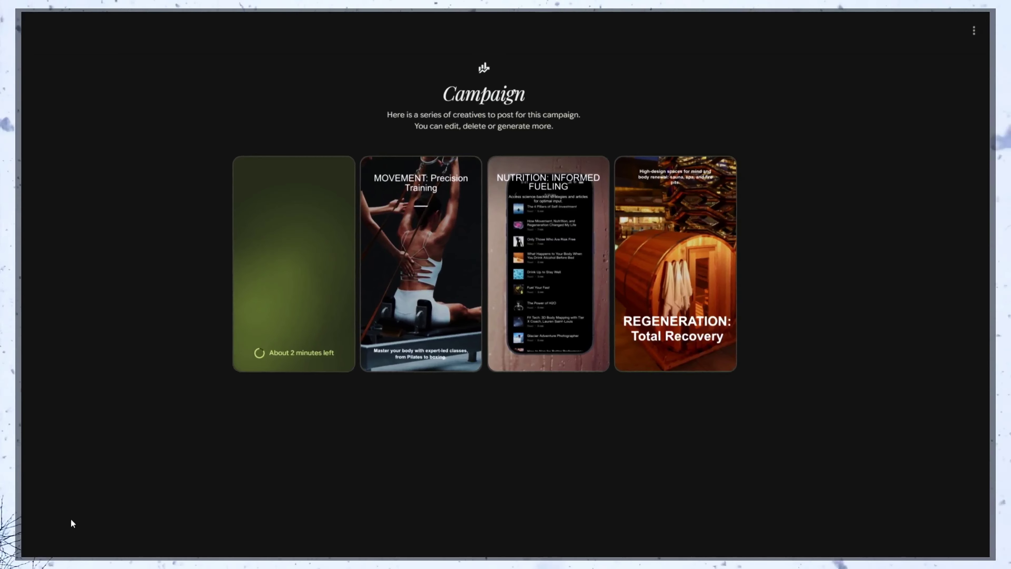
click(664, 282)
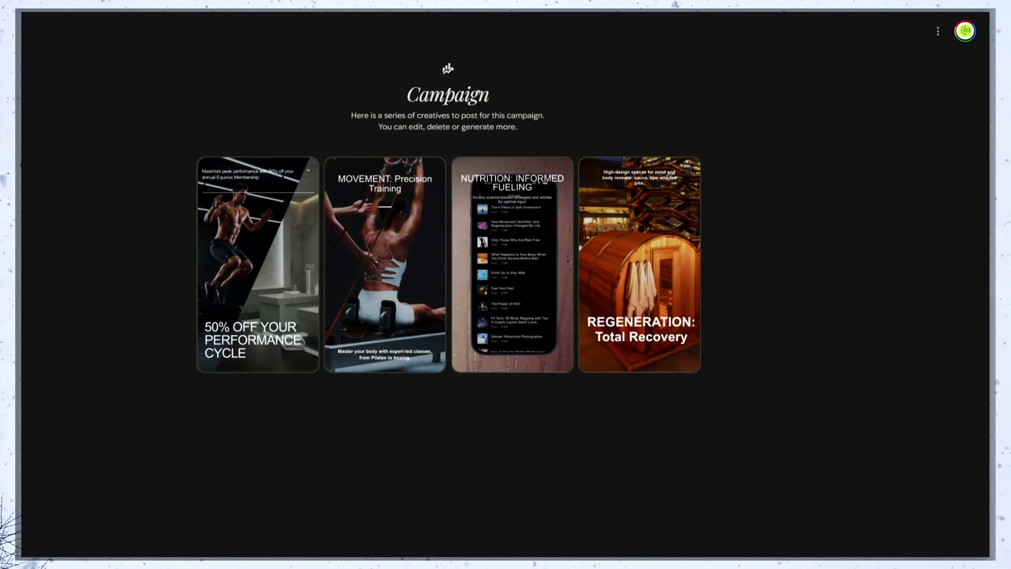
click(223, 265)
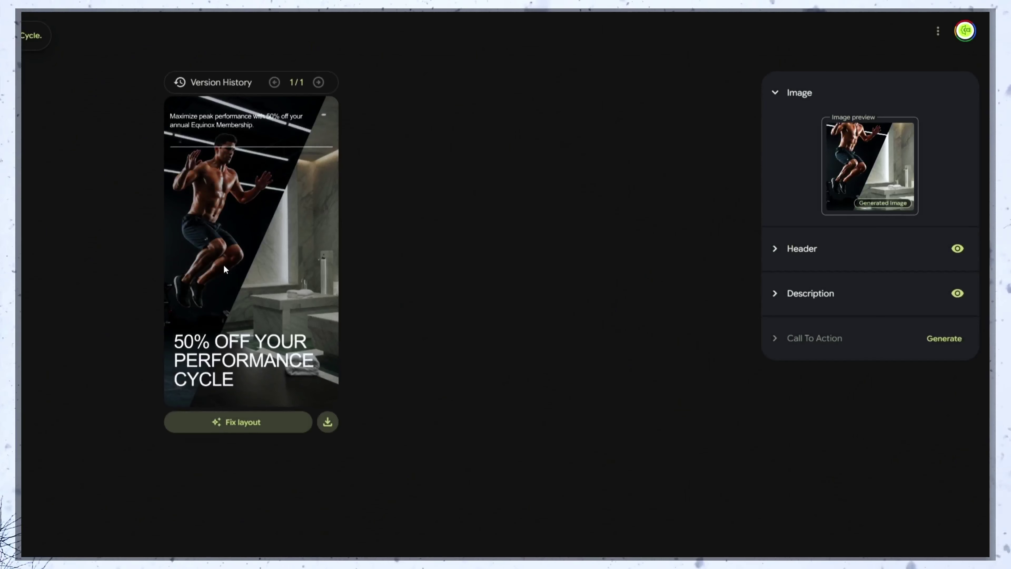
Change the creative's header text colour to the brand orange #c8743c
click(804, 252)
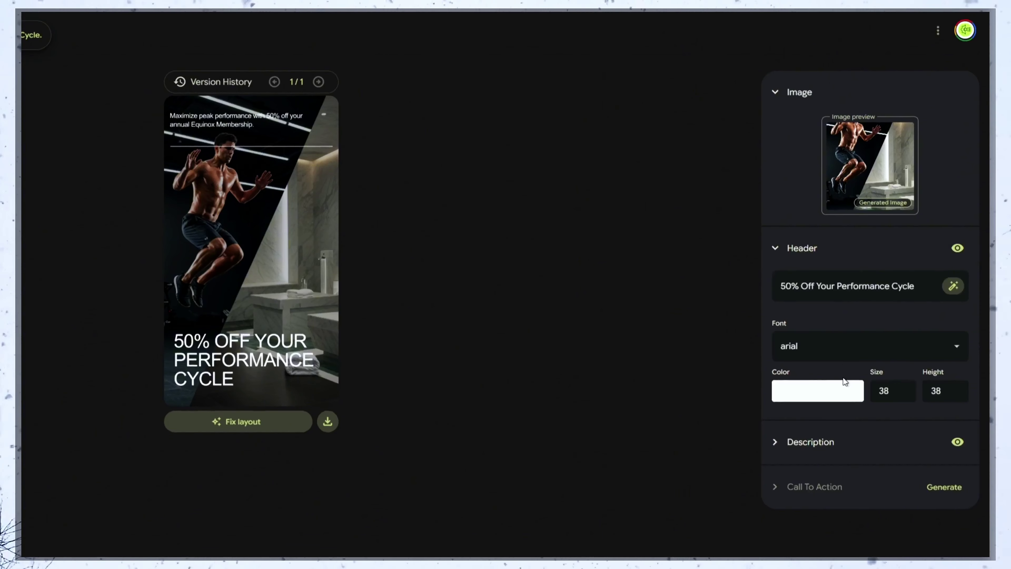
click(843, 395)
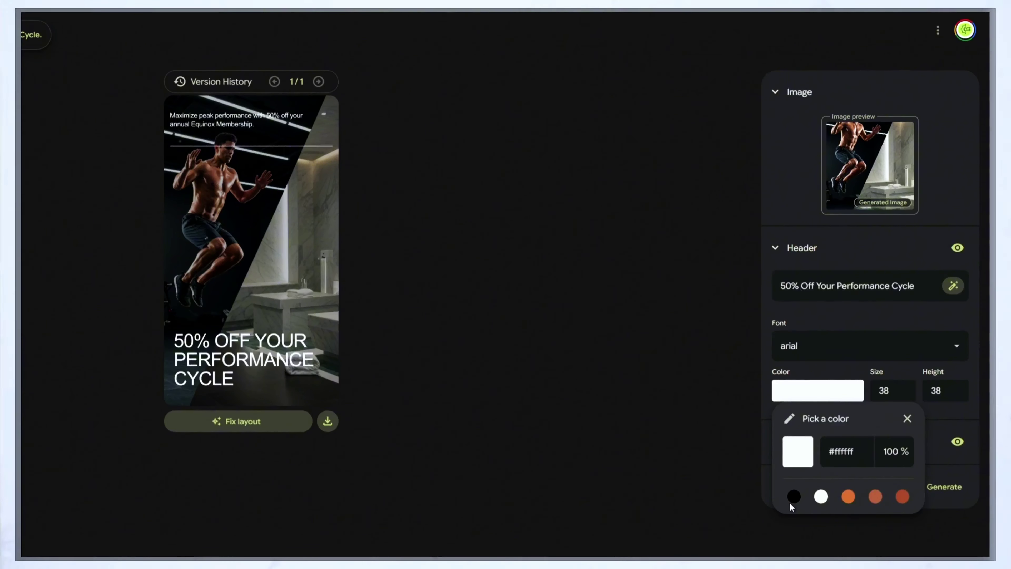
click(848, 497)
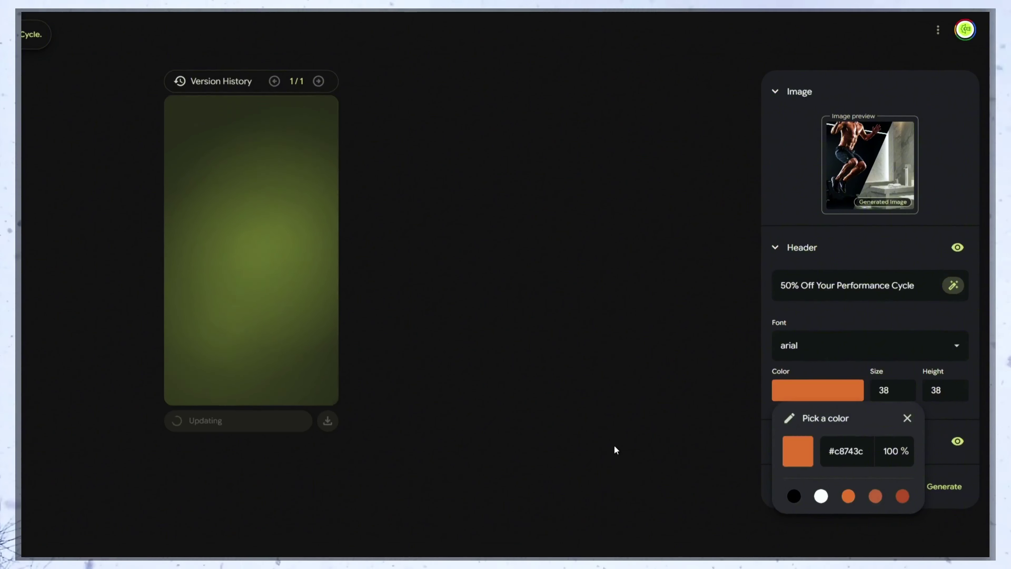
click(614, 445)
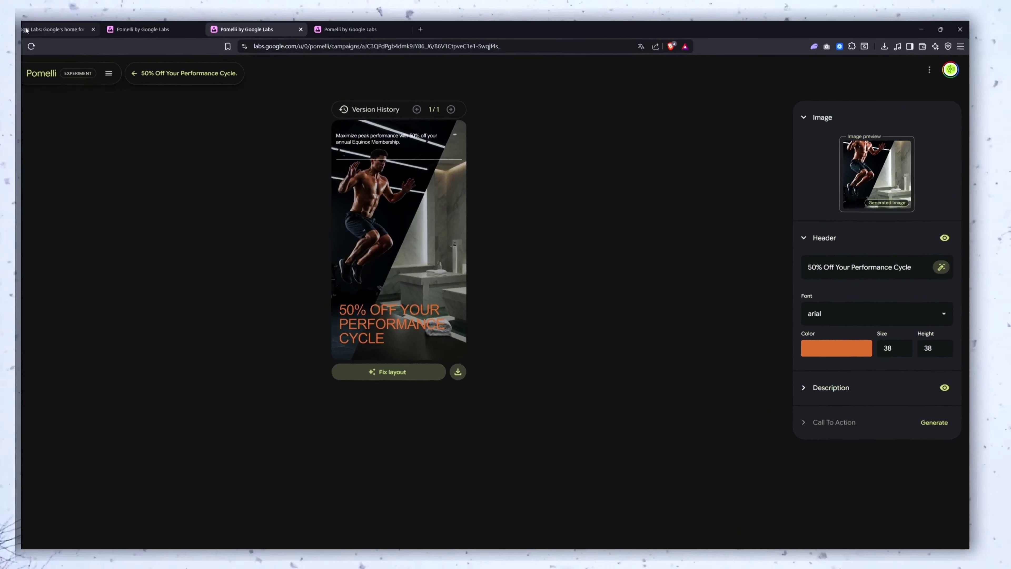
Return to the Business DNA and generate a new image from the prompt "genera ragazzo che si allena vicino la piscina"
click(86, 78)
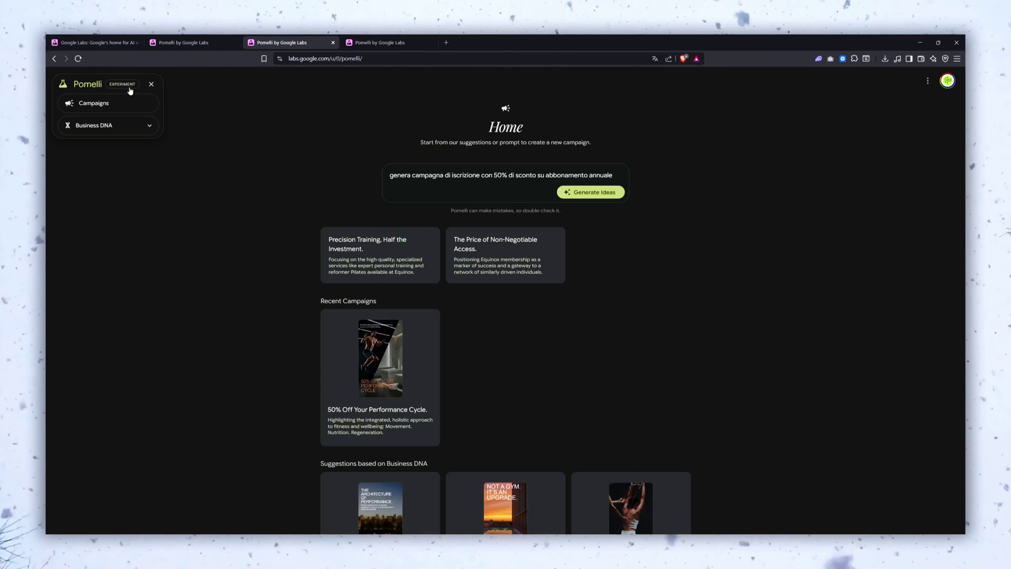
click(106, 125)
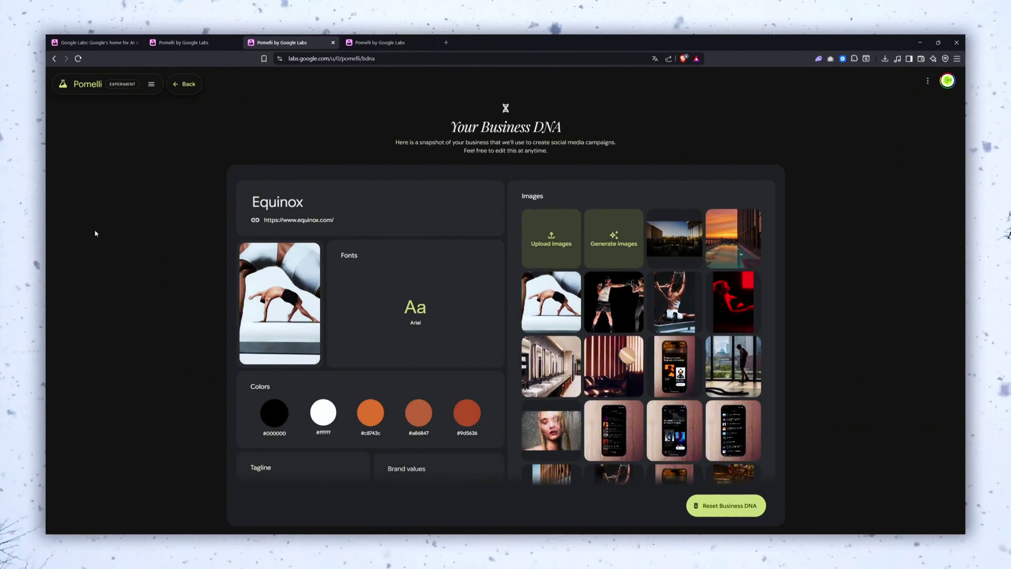
click(609, 232)
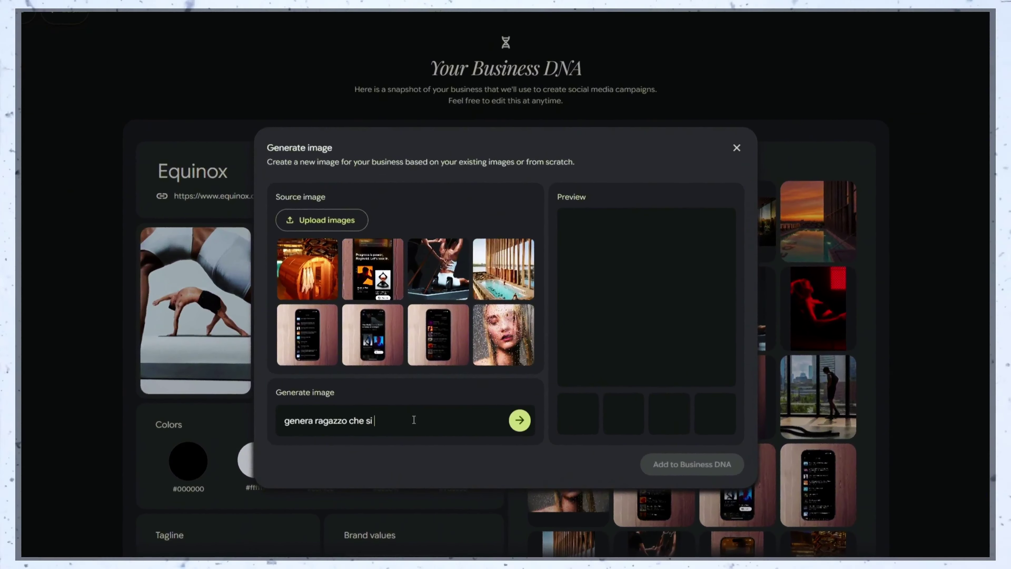
text(iscina)
key(Return)
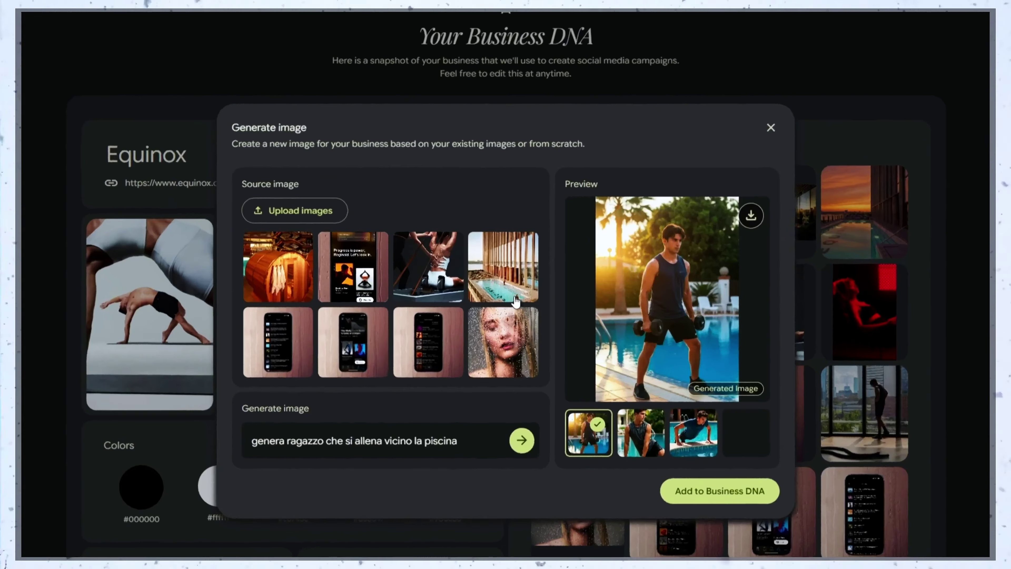
Generate images from the rooftop pool source image with the prompt "genera ragazzo che si allena vicino alla piscina ed una ragazza che nuota" and preview the variations
click(513, 294)
click(415, 457)
text(genera ragazzo che si allena)
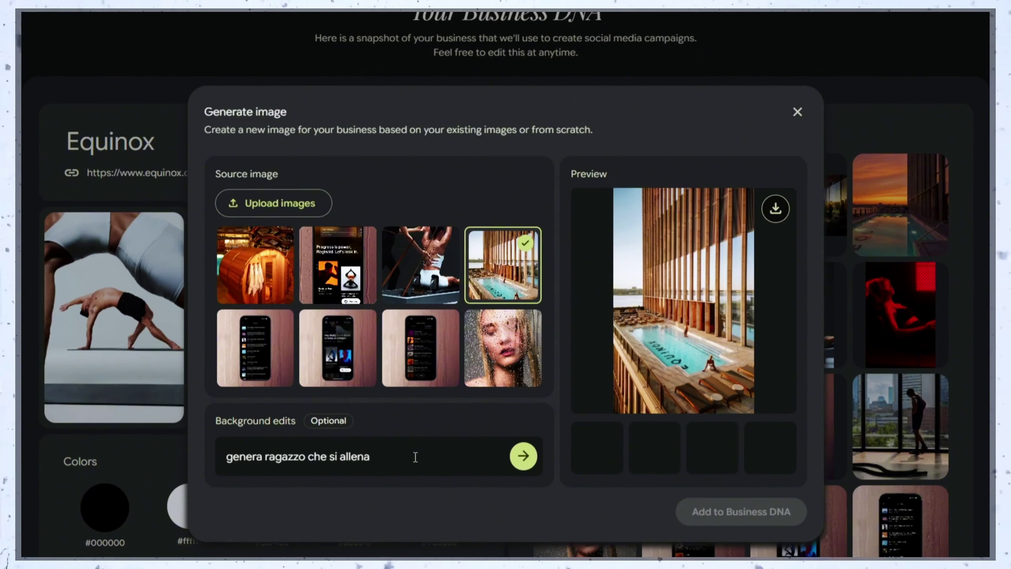
text( vicino alla piscina ed una ragazza c)
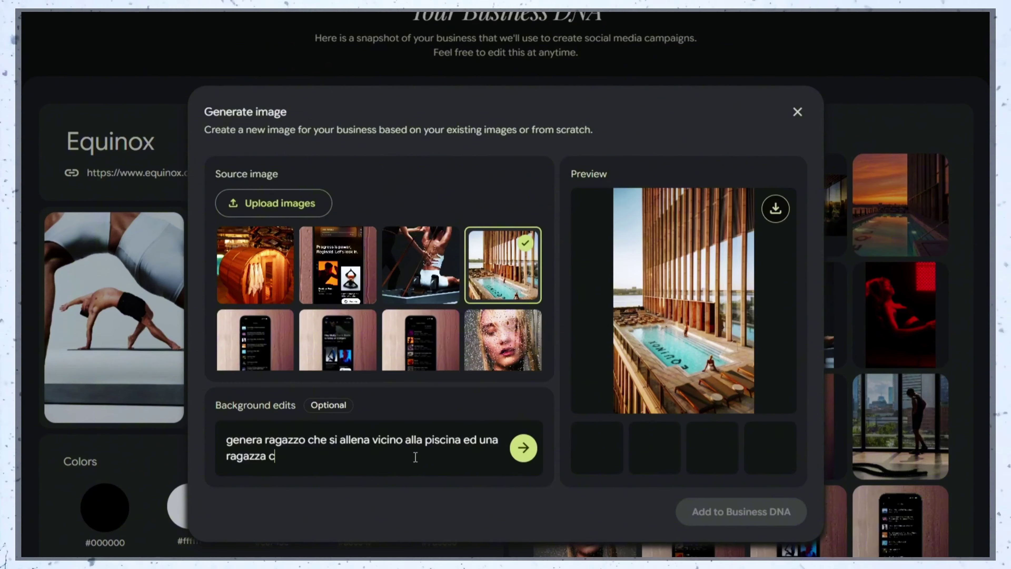
text(he nuota)
key(Return)
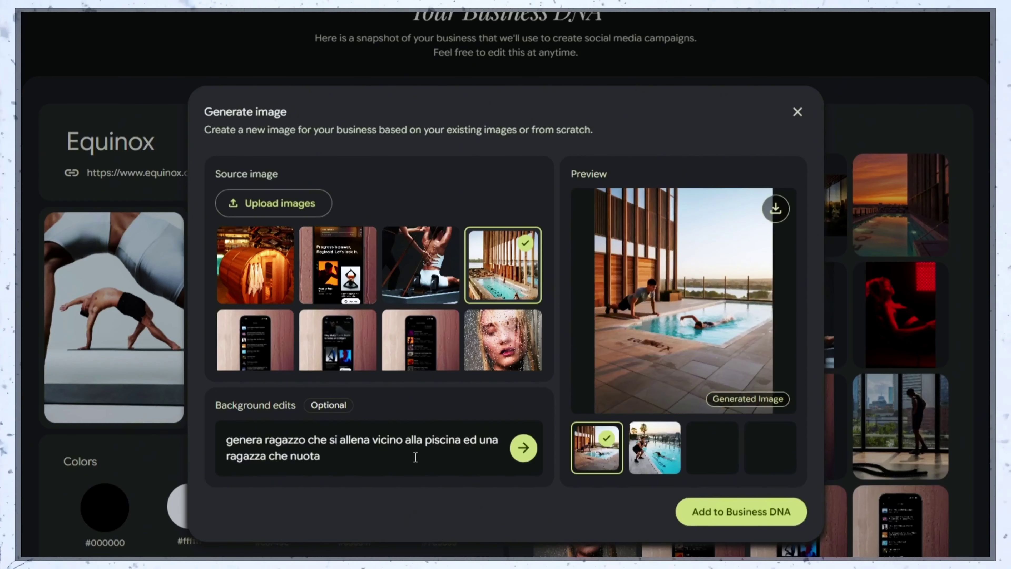
click(632, 444)
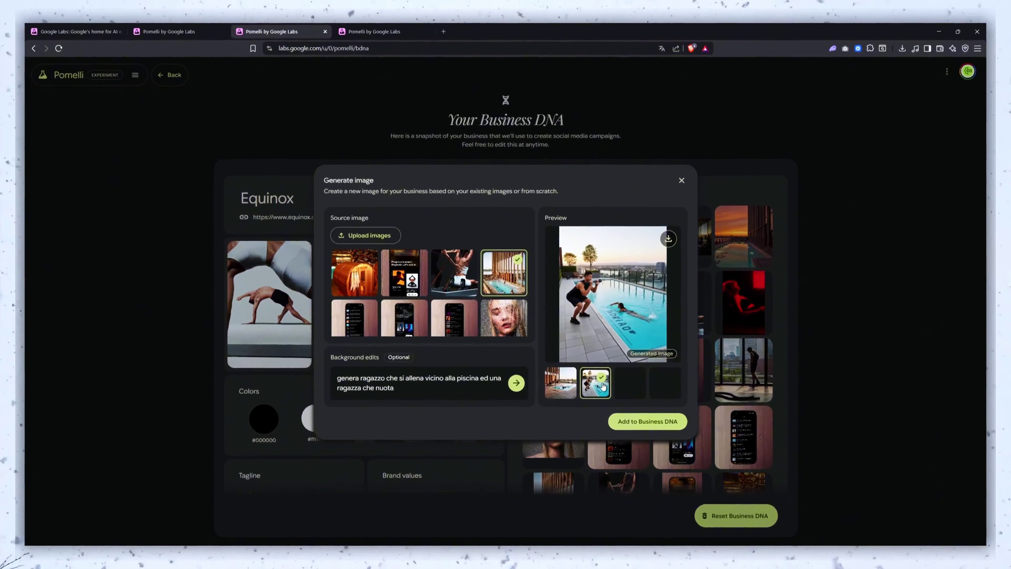
click(564, 388)
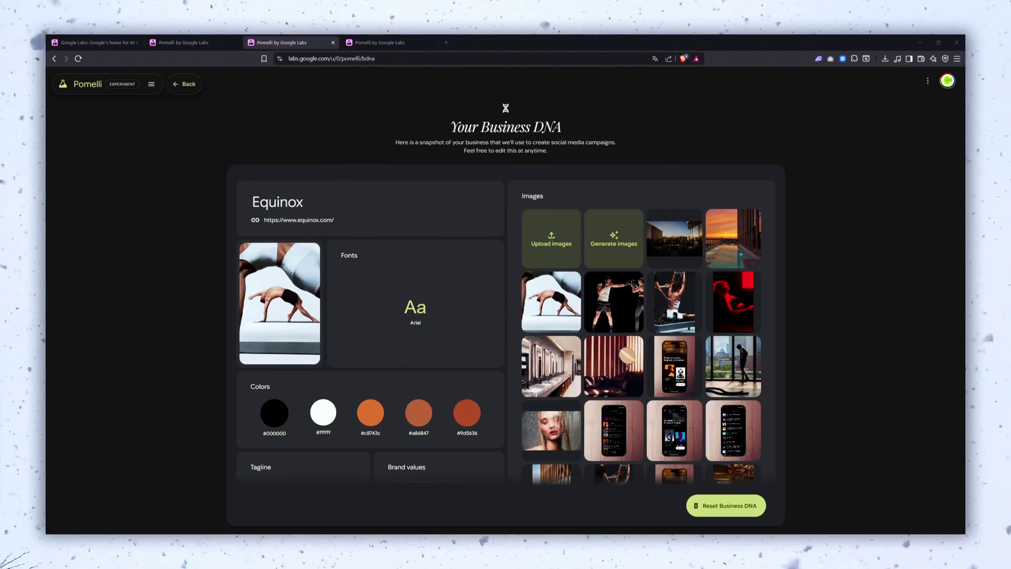
Generate a downloadable archive of the business data, including all creatives
click(927, 82)
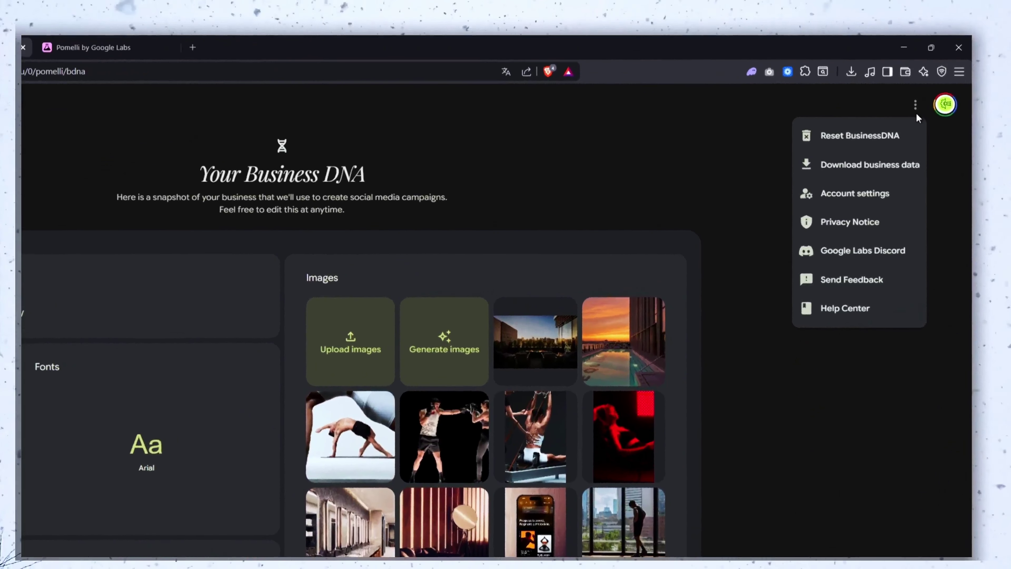
click(907, 177)
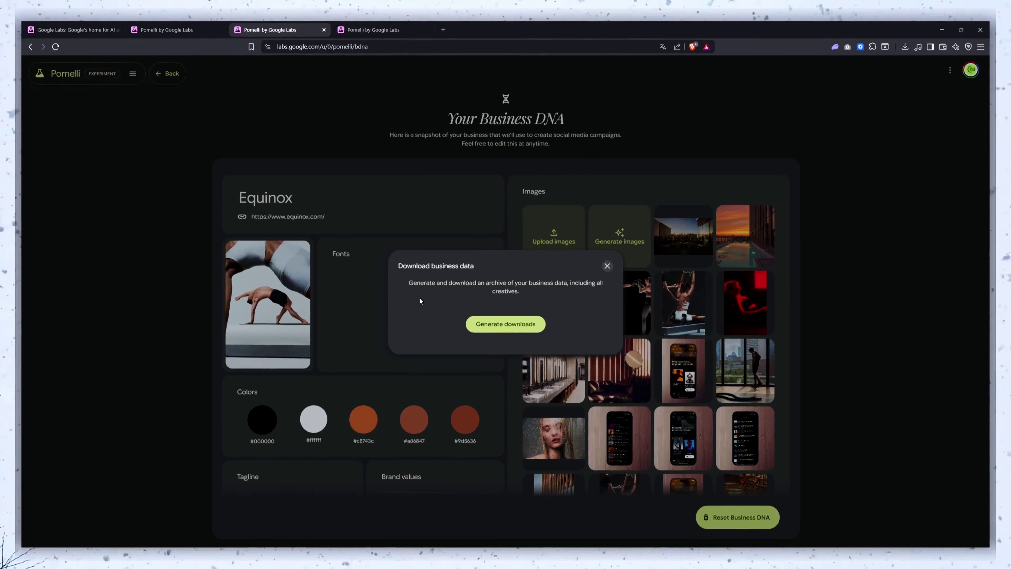
click(520, 324)
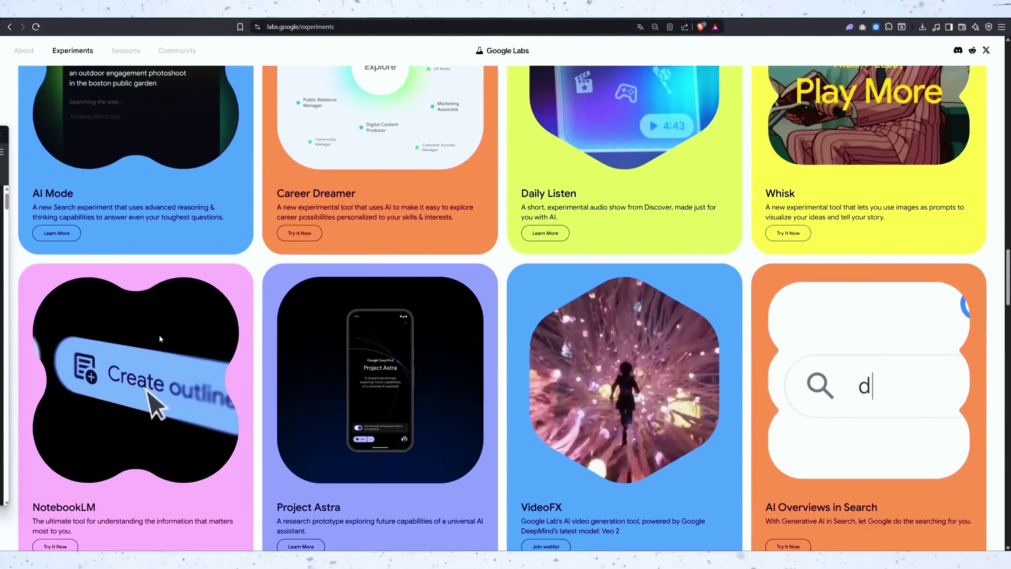
Find NotebookLM among the Google Labs experiments and launch its web app
scroll(159, 334, down, 5)
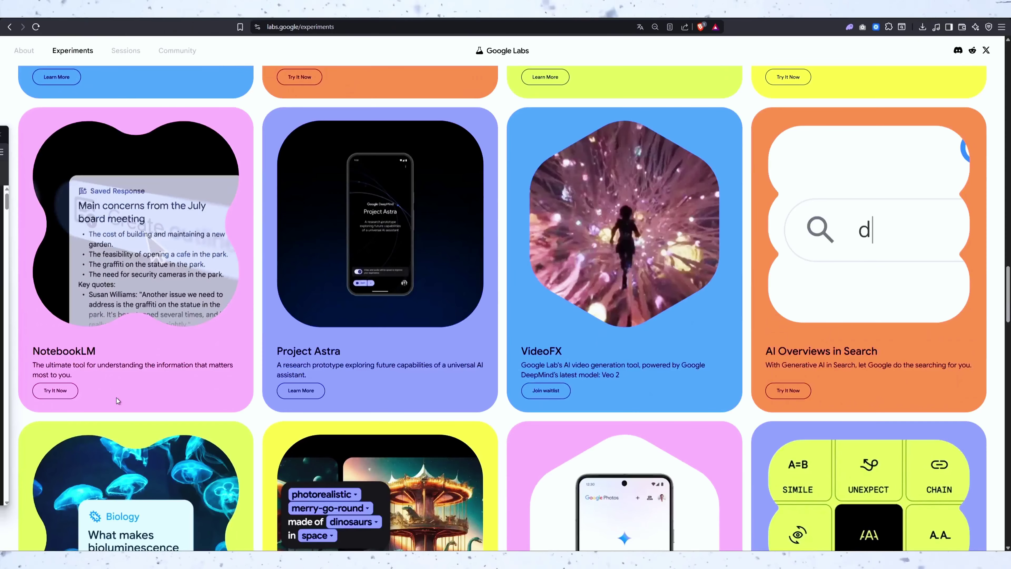
click(55, 390)
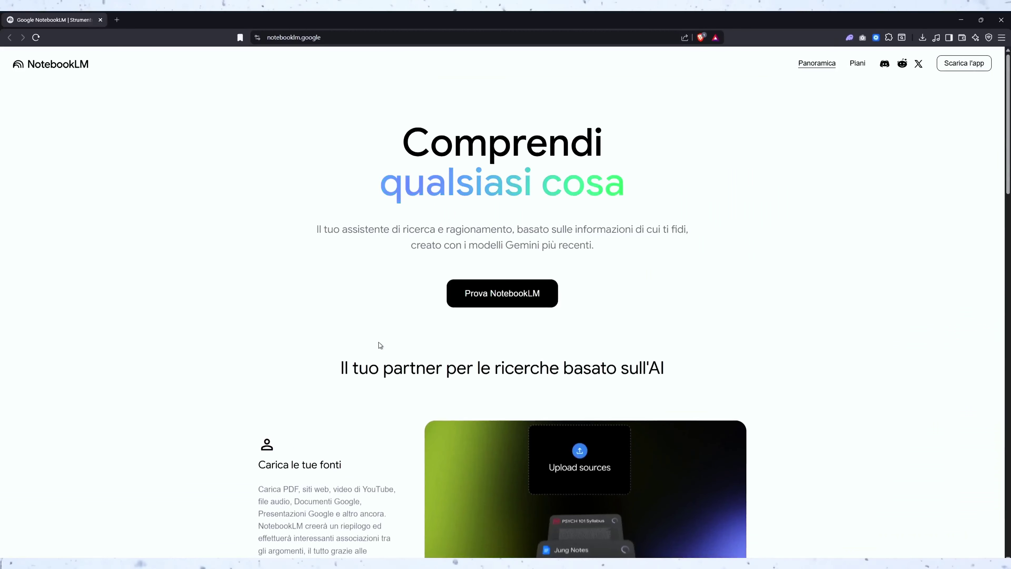
click(503, 295)
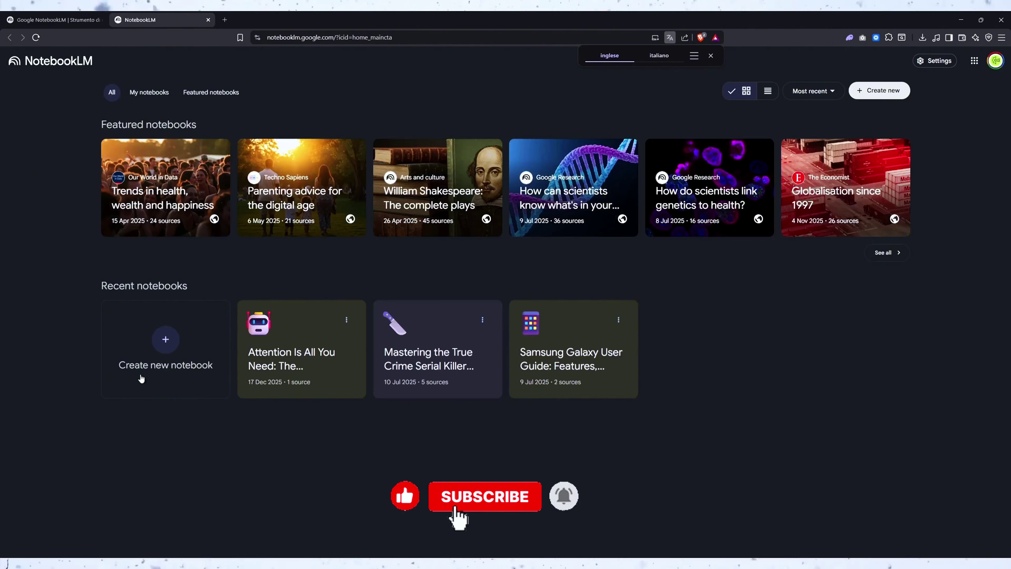
Look through the featured notebook "William Shakespeare: The complete plays" and its sources, and return to the NotebookLM home page
click(448, 199)
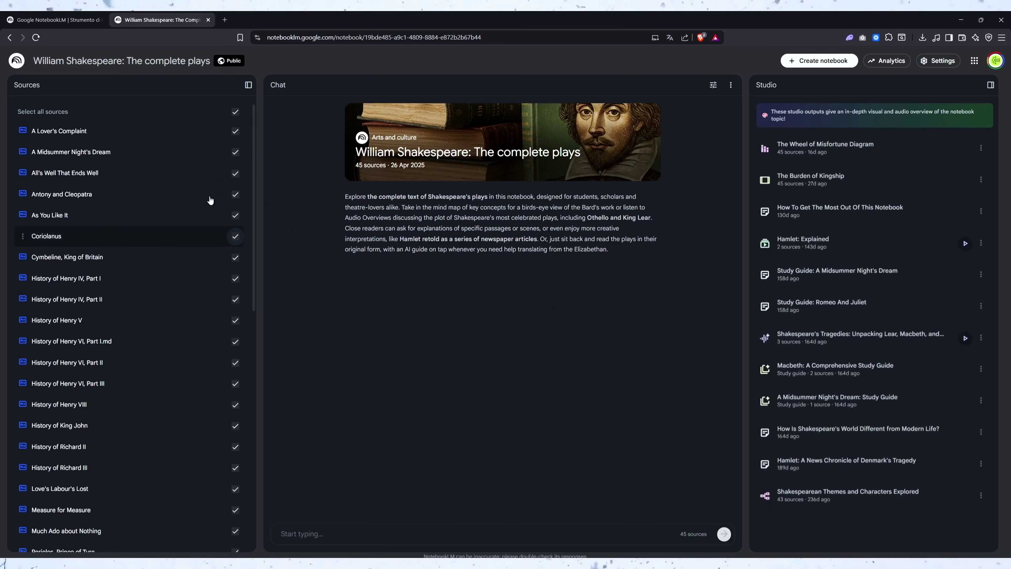
scroll(146, 169, down, 10)
scroll(148, 169, up, 10)
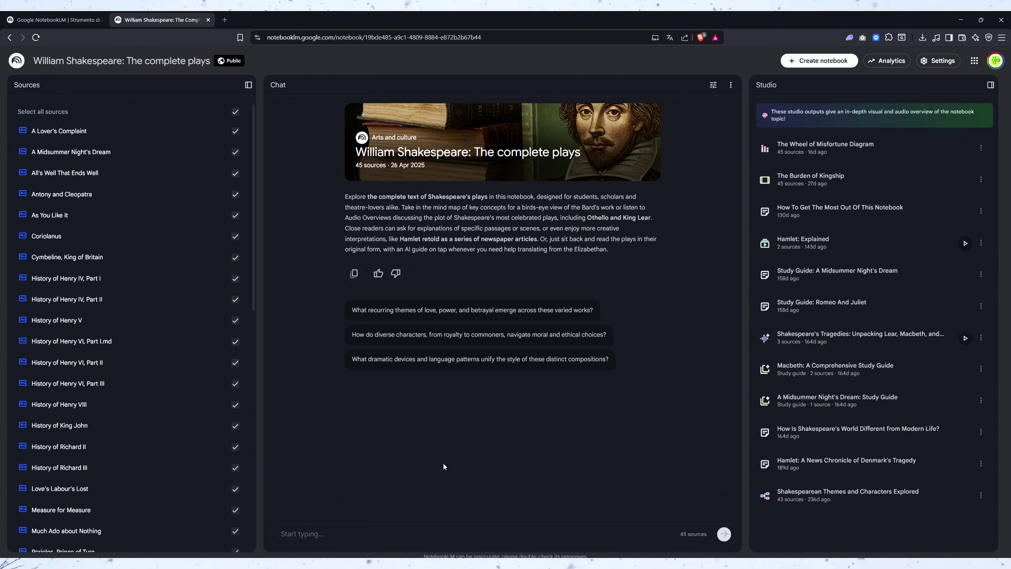
click(16, 61)
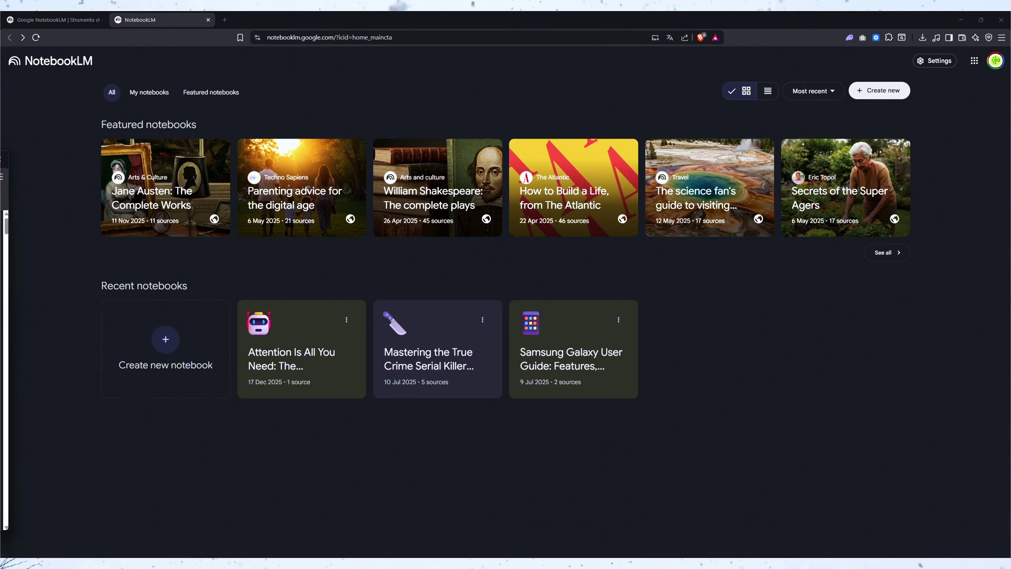
Bring the "Condizioni generali di fornitura" PDF window into view, look through its articles and move it away again
drag(0, 162, 596, 161)
scroll(567, 254, down, 15)
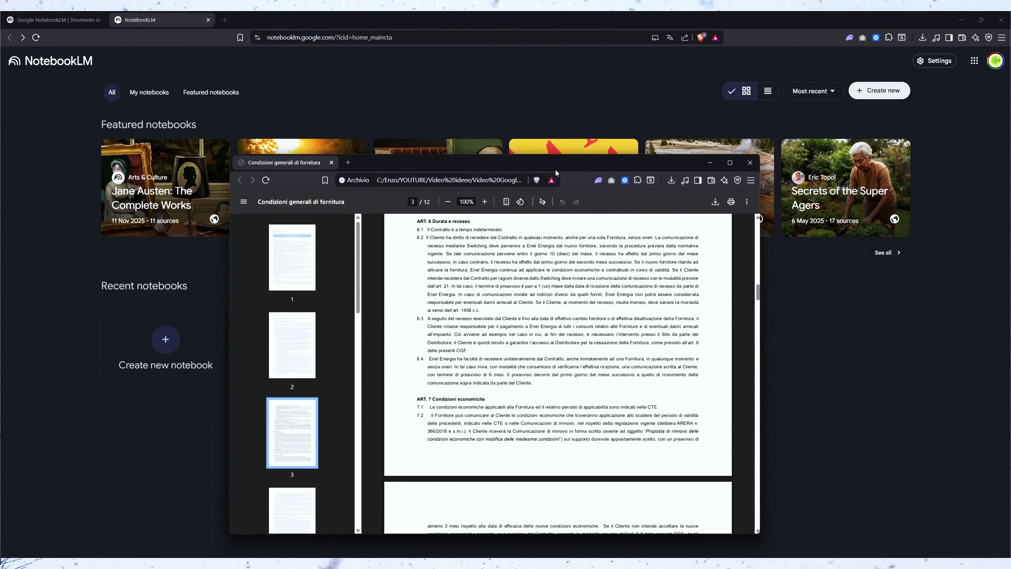
drag(555, 171, 0, 159)
scroll(518, 183, down, 6)
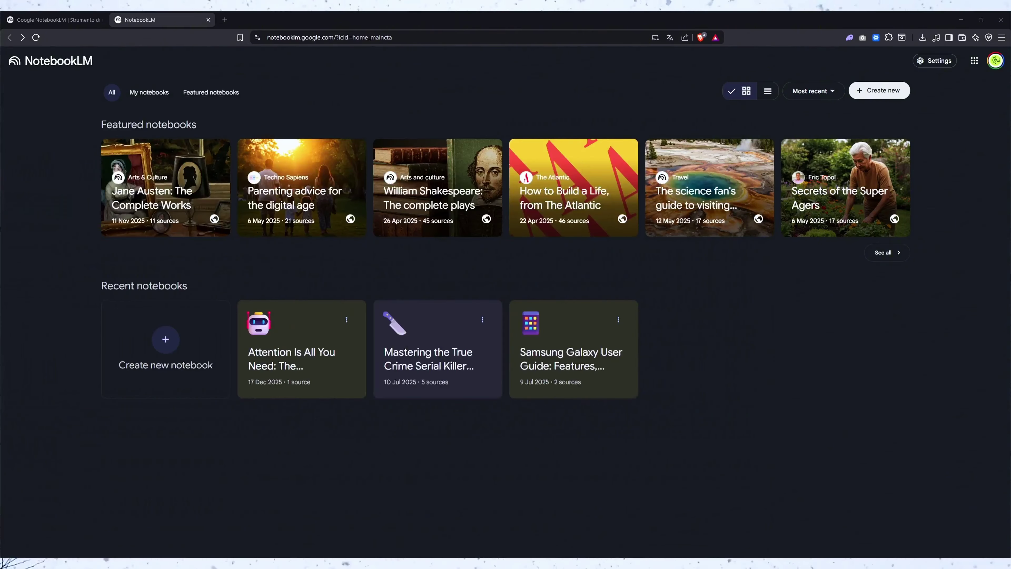
Create a new notebook and add the supply contract CGF Residenziale_mercato libero.pdf as a source
click(165, 339)
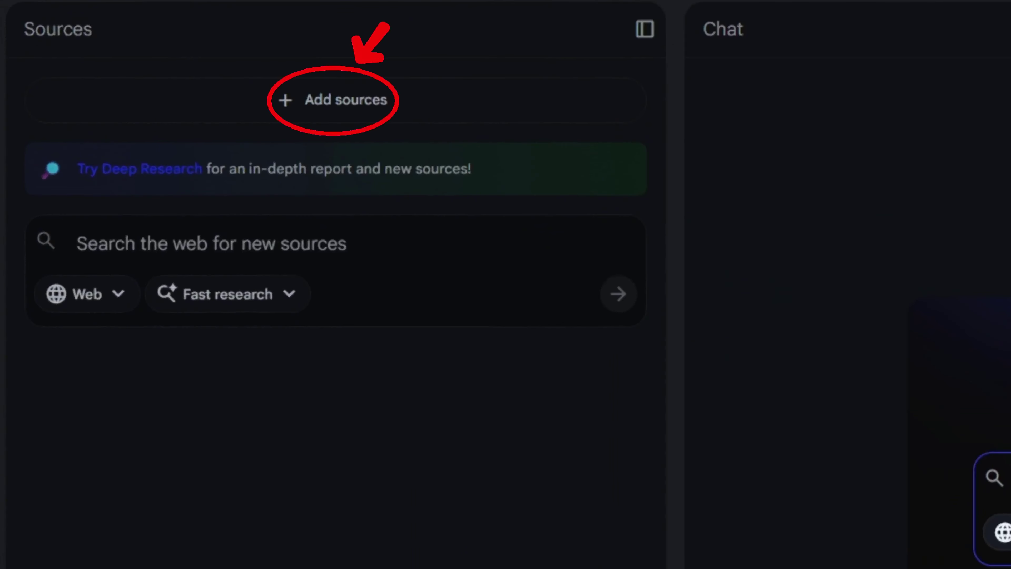
click(430, 381)
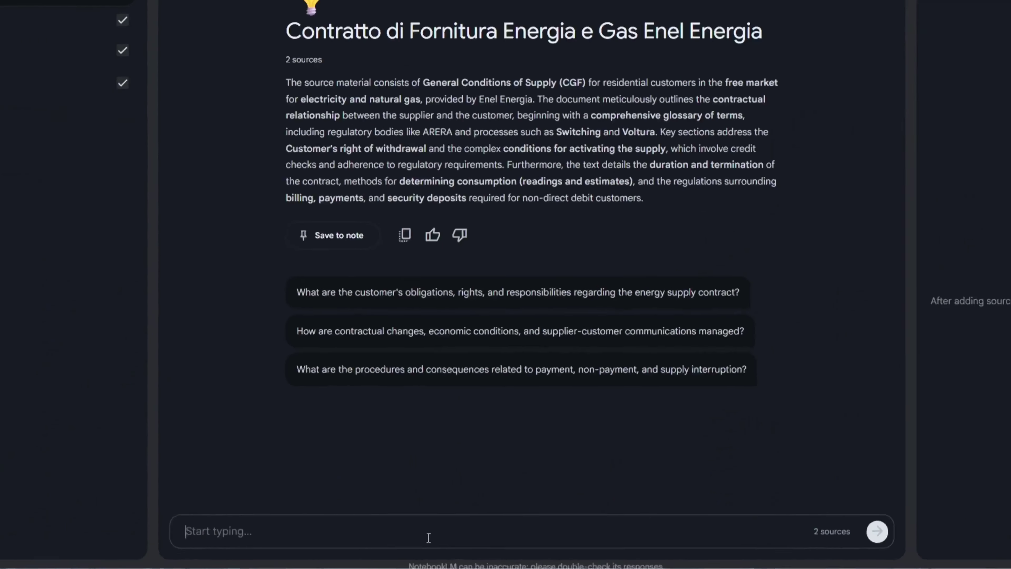
Ask which clauses to read before signing the luce e gas contract, which costs are hidden and what to ask the supplier, and check a cited source
click(436, 536)
text(Leggi questo contratto di fornitura luce e gas. Dimmi: - quali clausole vanno lette prima di firmare - quali costi nascosti potrei non vedere subito - quali domande dovrei fare al fornitore prima di accettare)
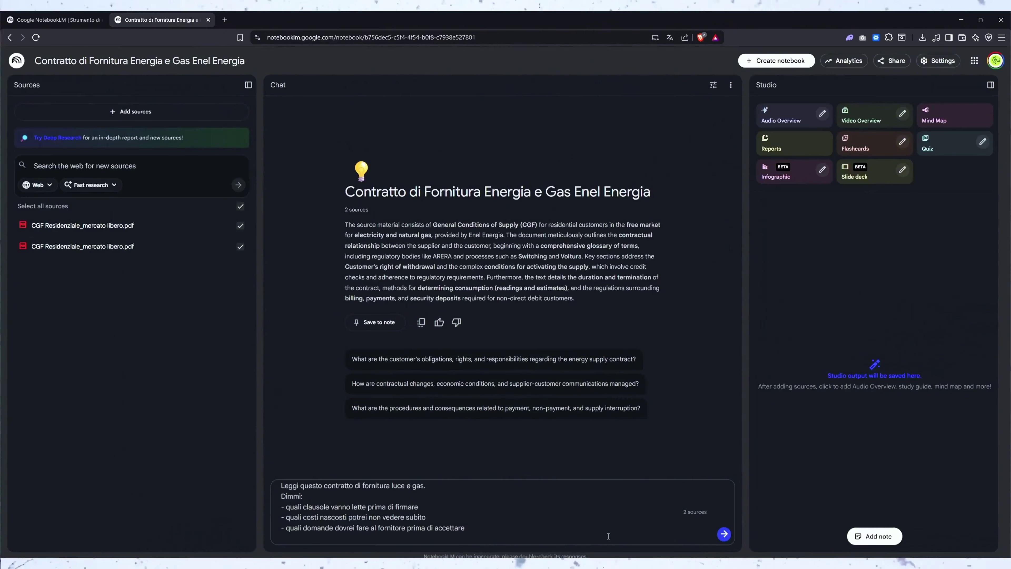
click(723, 534)
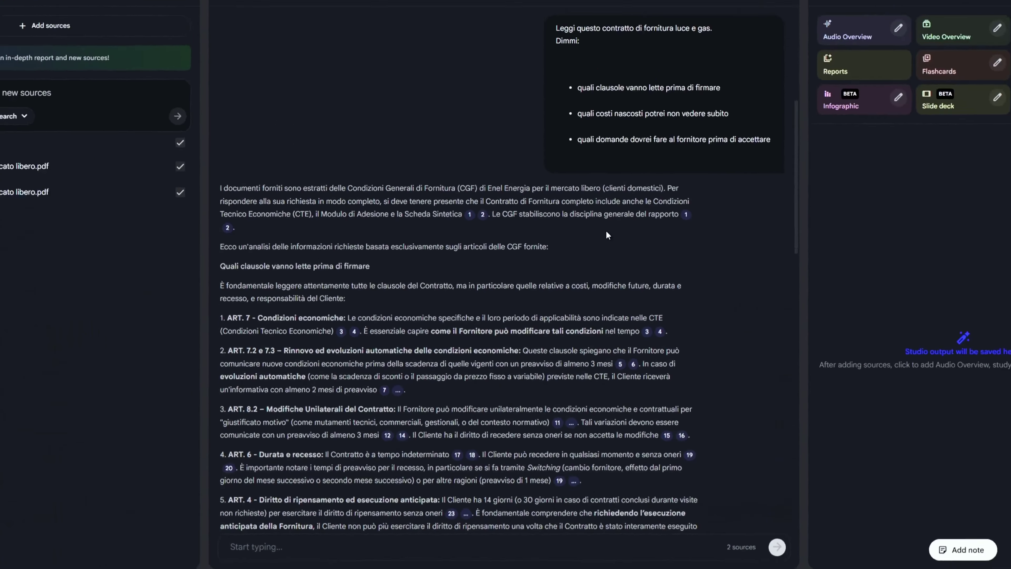
scroll(663, 101, down, 4)
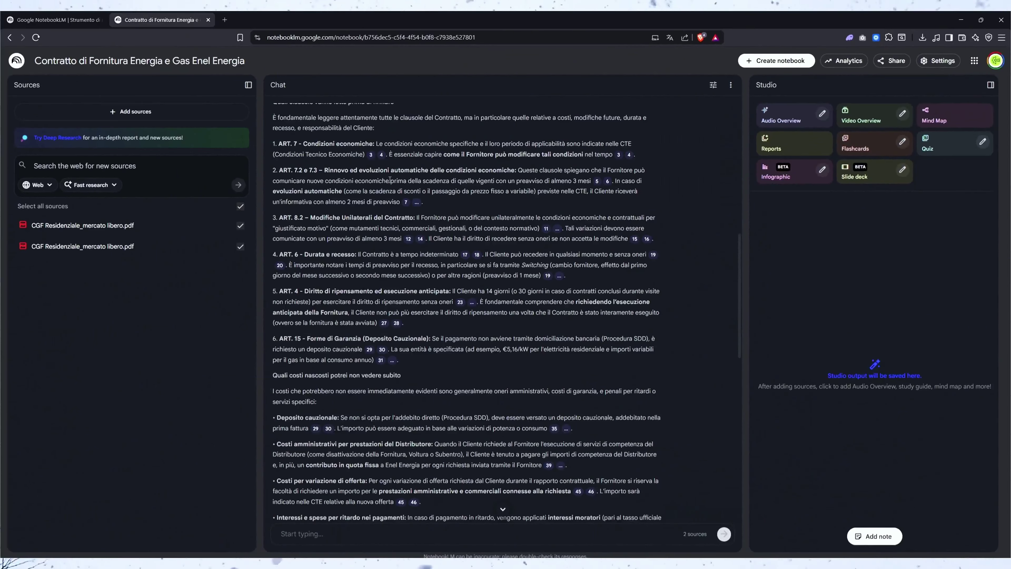
click(370, 154)
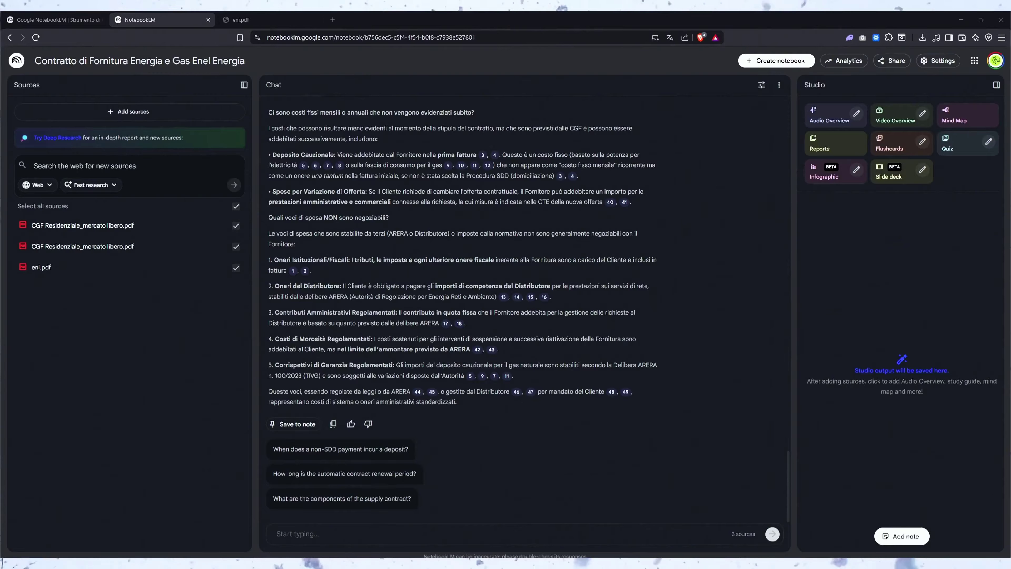
Ask which of the two contracts is safer long term for a consumer avoiding bill surprises and why, and read through the answer
click(360, 533)
text(Se fossi un consumatore che non vuole sorprese in bolletta, quale dei due contratti è più sicuro nel lungo periodo? Spiega perché.)
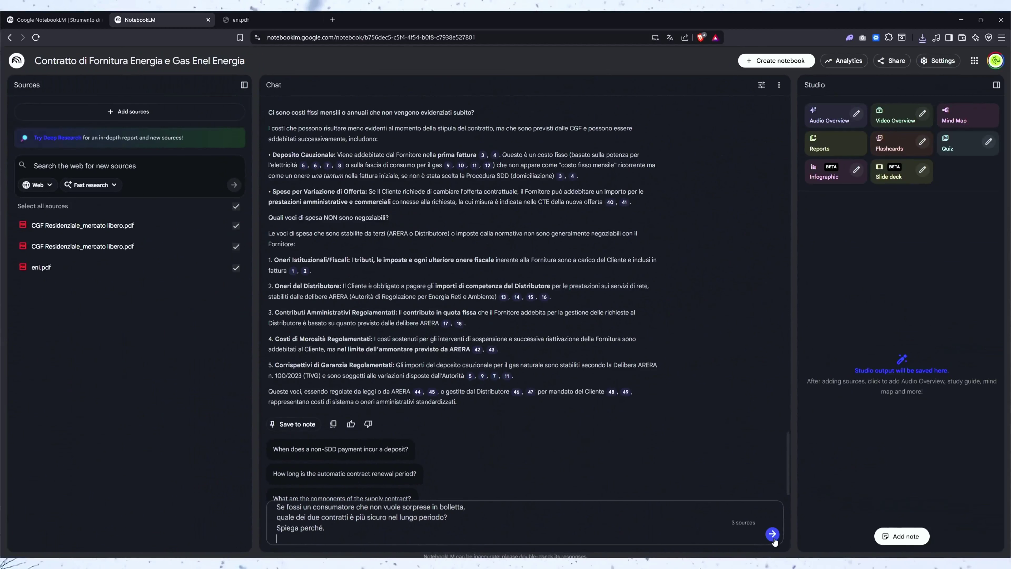
click(773, 536)
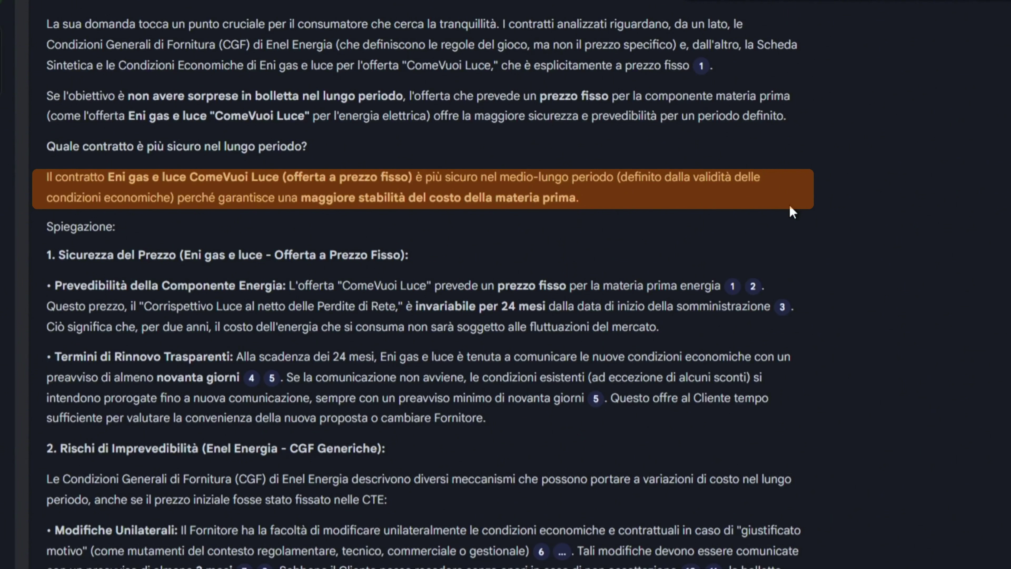
drag(269, 194, 548, 205)
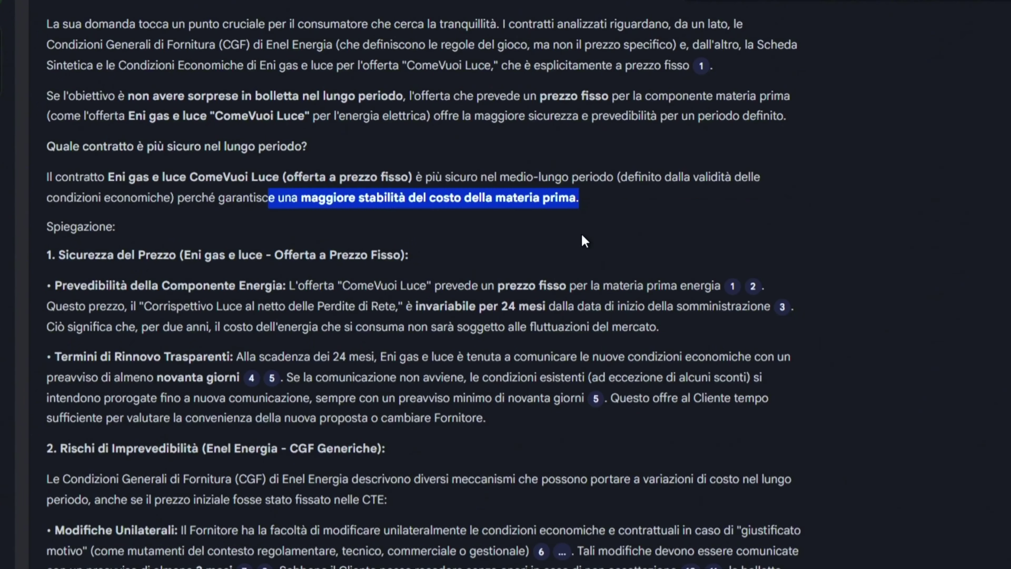
scroll(582, 239, down, 8)
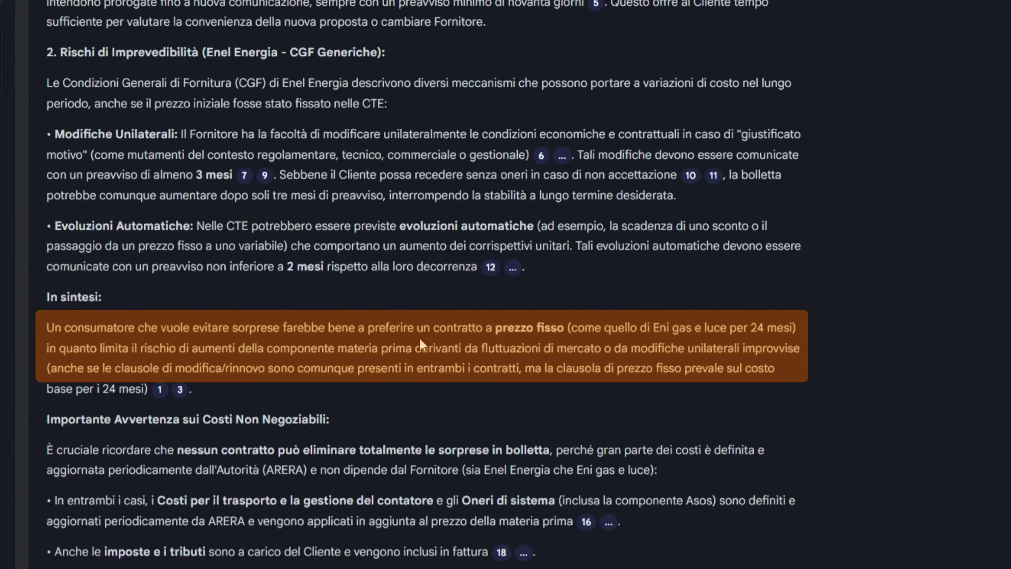
drag(482, 338, 803, 341)
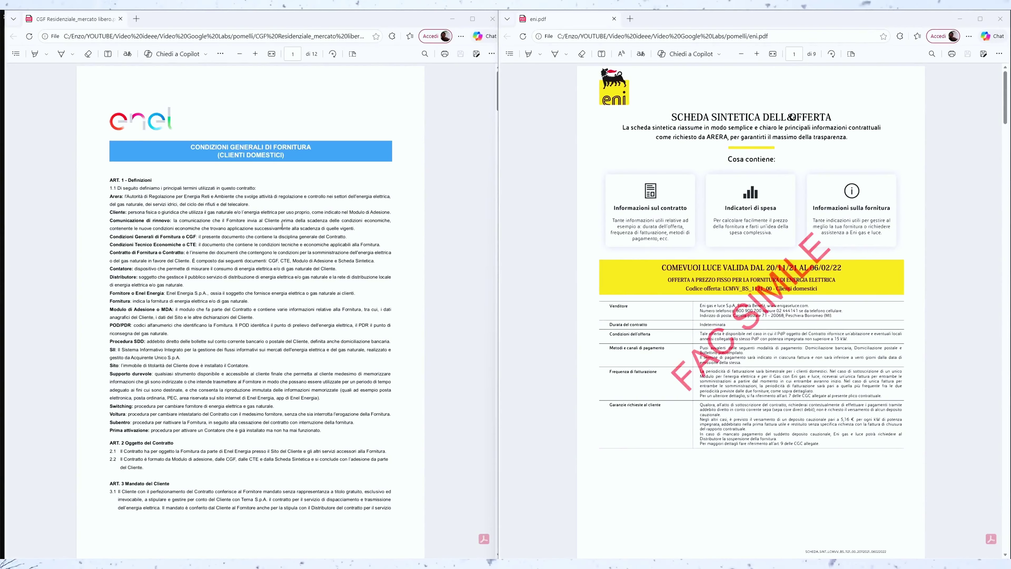
Examine the pages of eni.pdf beside the Enel general supply conditions
scroll(282, 225, down, 5)
scroll(282, 225, up, 5)
scroll(673, 231, down, 8)
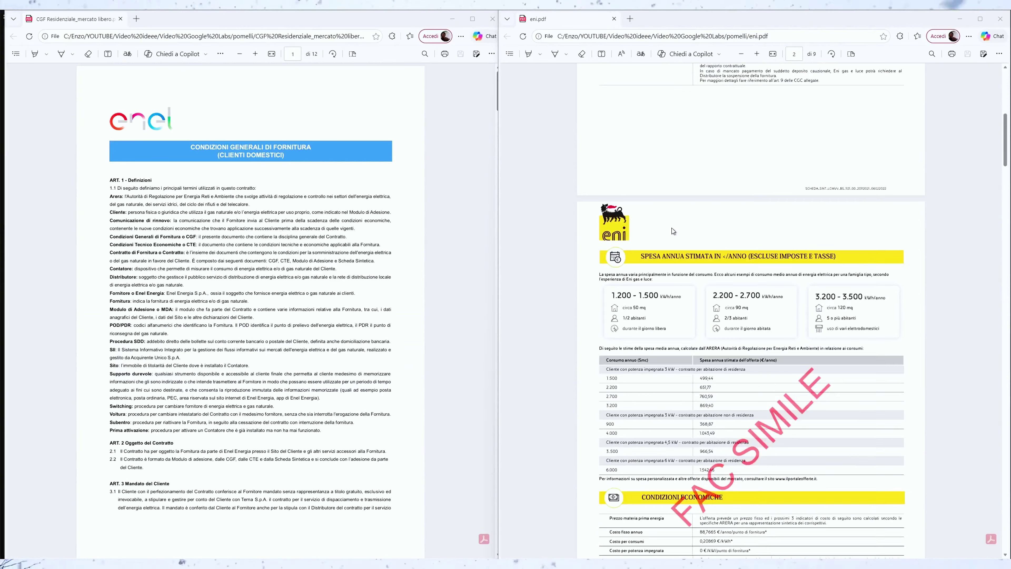
scroll(671, 231, down, 5)
scroll(671, 230, up, 12)
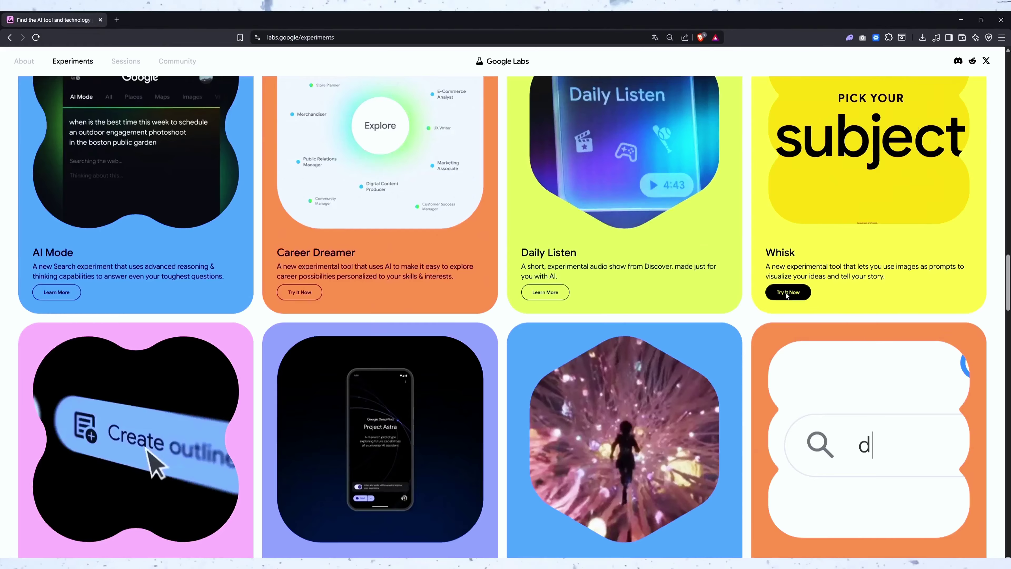
Open Whisk from the Google Labs experiments and launch the tool
click(786, 293)
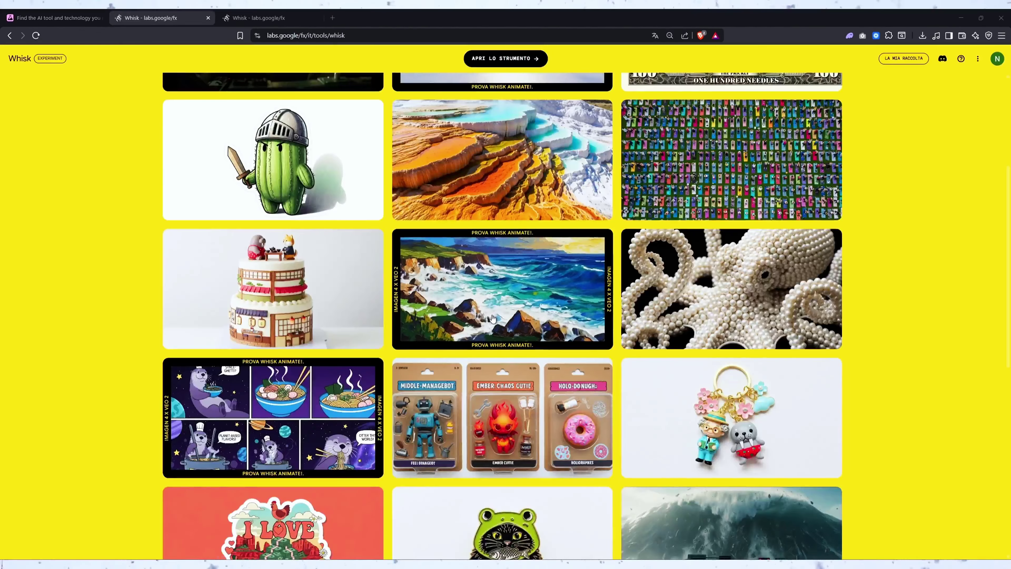
scroll(523, 236, up, 8)
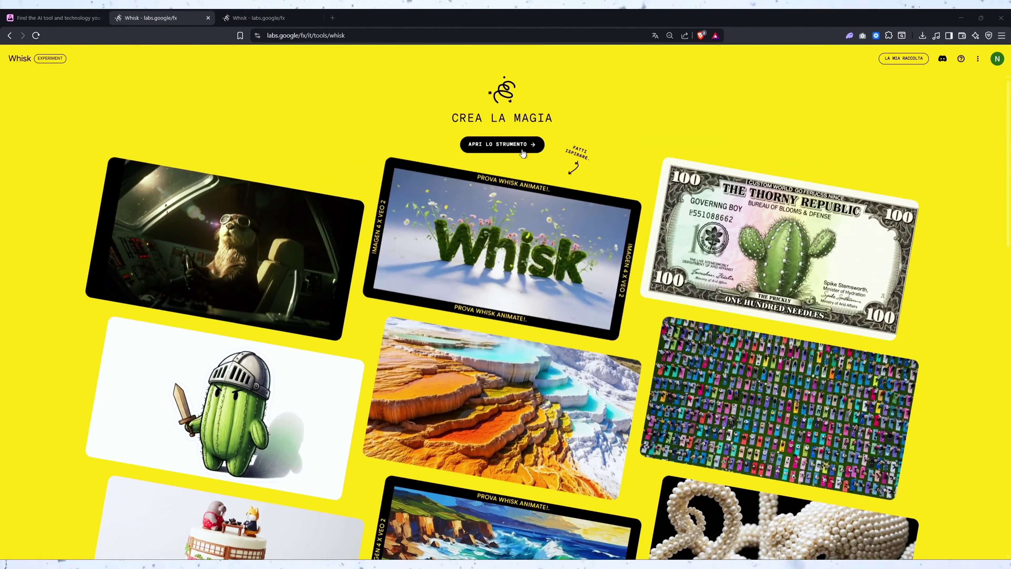
click(522, 151)
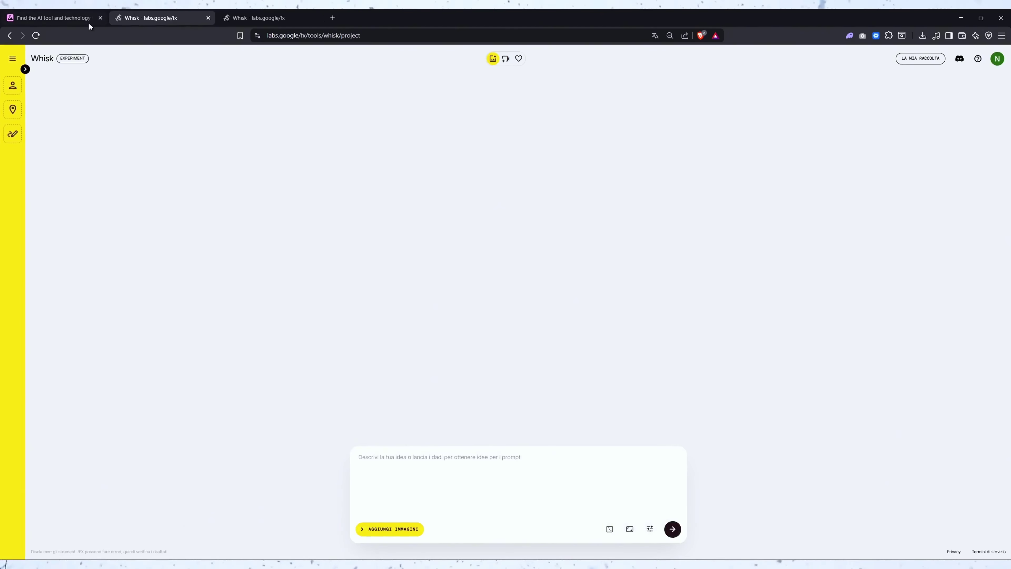
Generate the project's subject image from the text "manubri, panca, attrezzi per plastra"
click(26, 70)
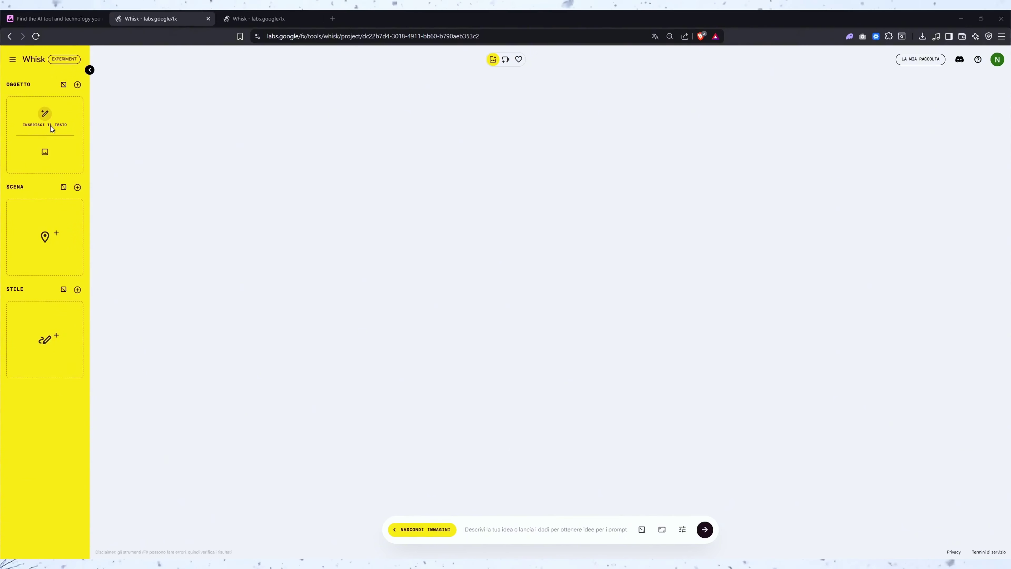
click(50, 126)
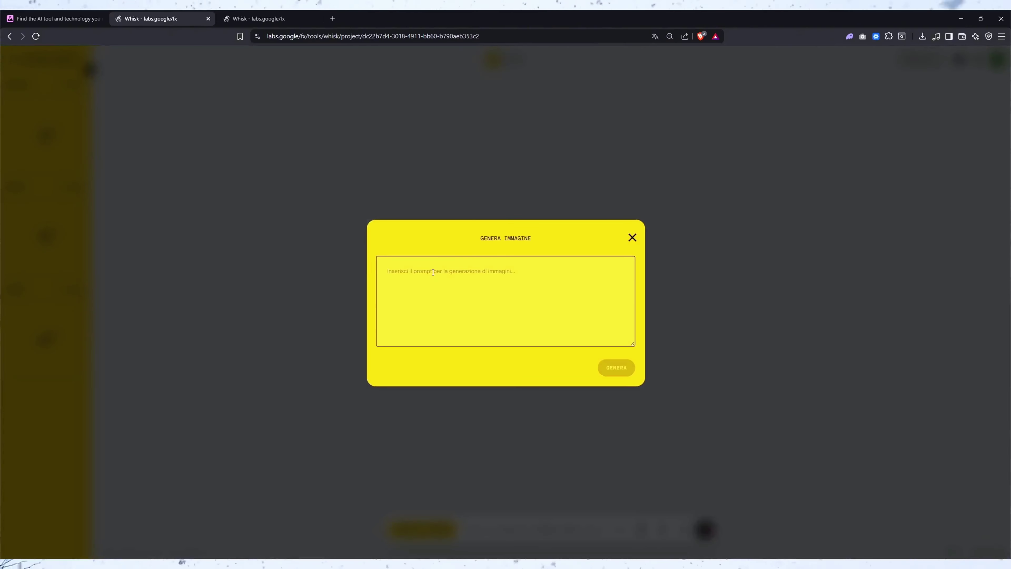
text(manubri, panca, attrezzi per plastra)
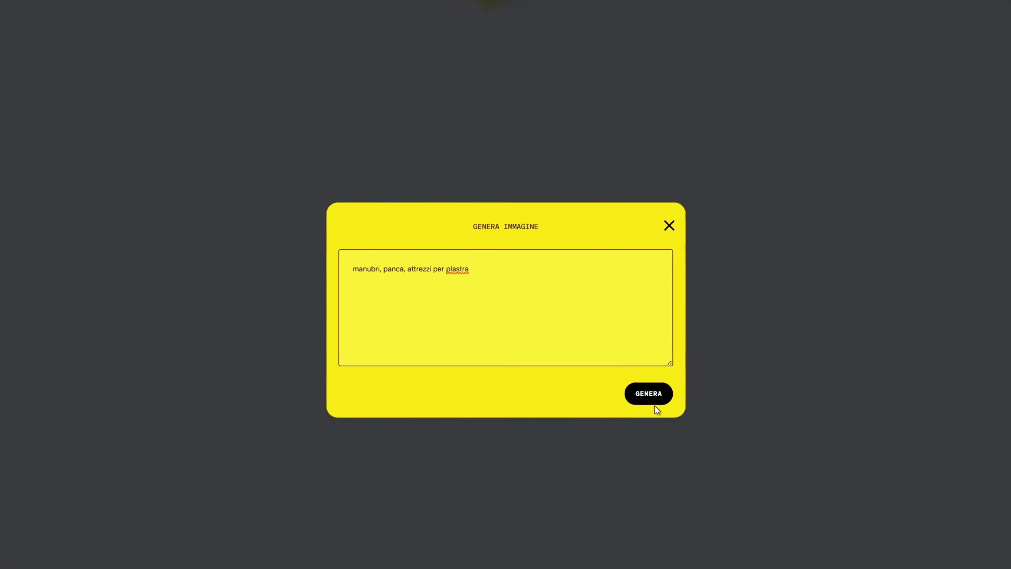
click(652, 402)
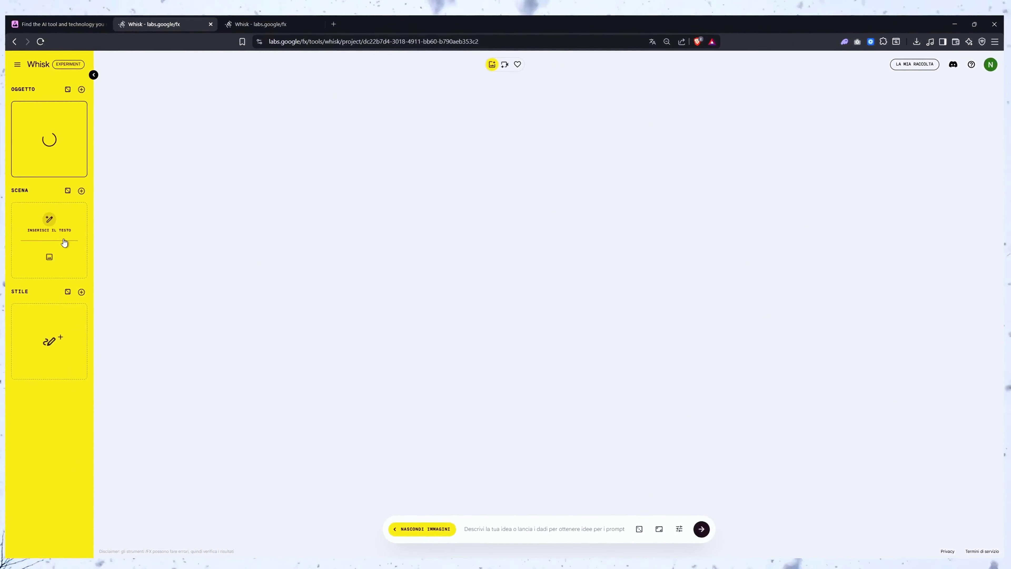
Generate the scene image from the text "loft stile industriale vuoto"
click(64, 241)
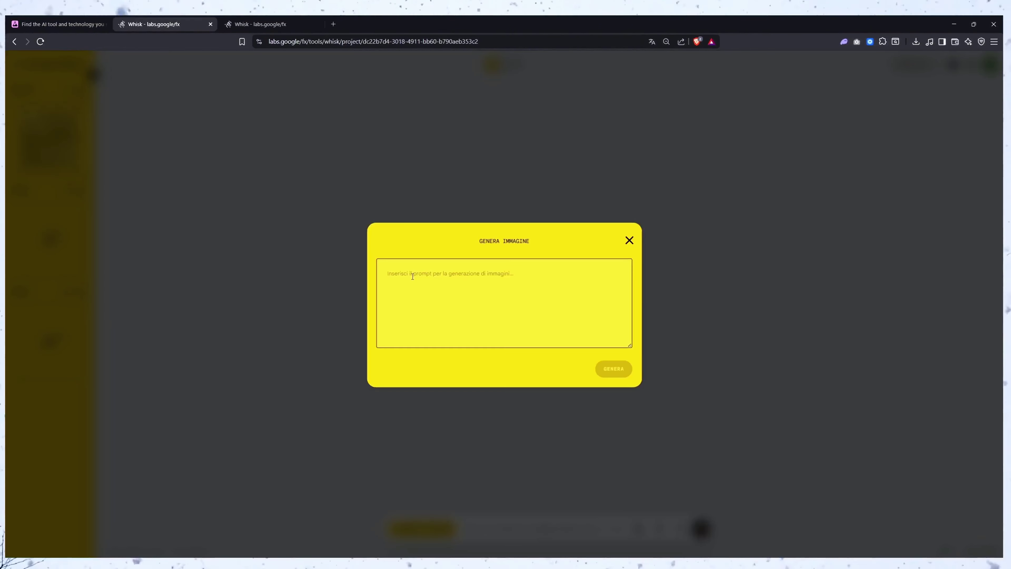
text(loft)
text(stile industriale scuro)
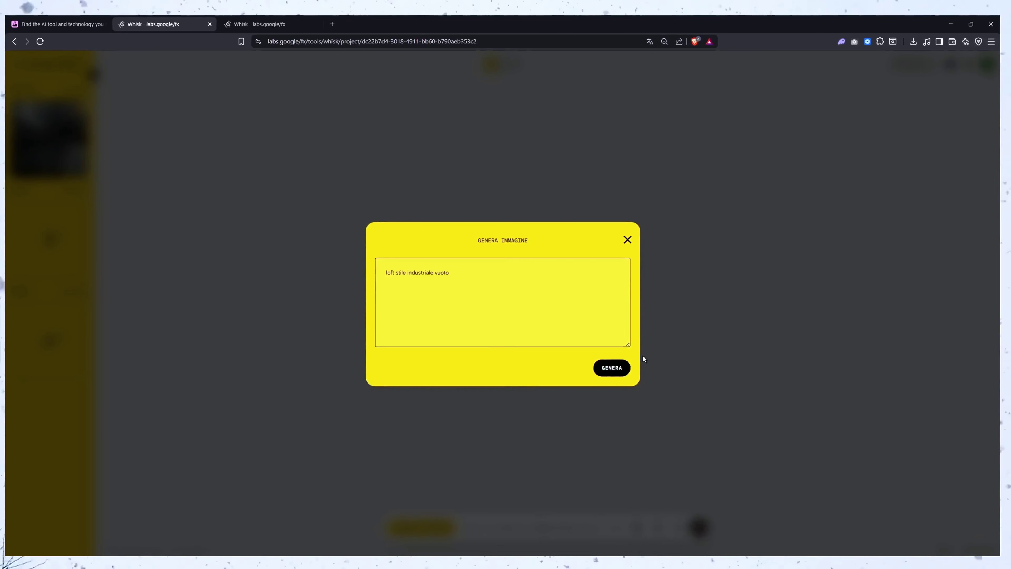
click(618, 367)
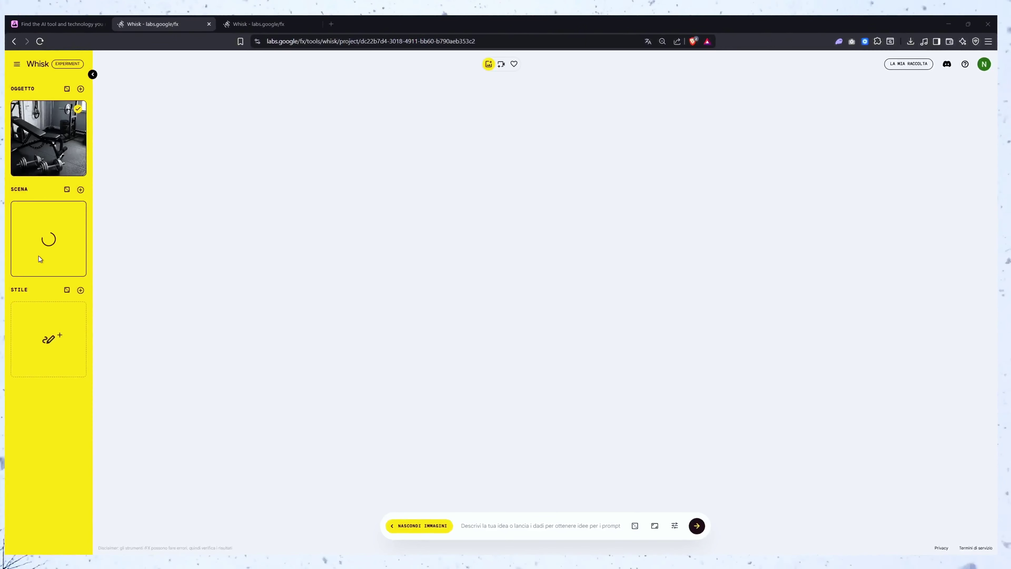
Generate the style image from the text "interior design moderno / legno naturale"
click(62, 338)
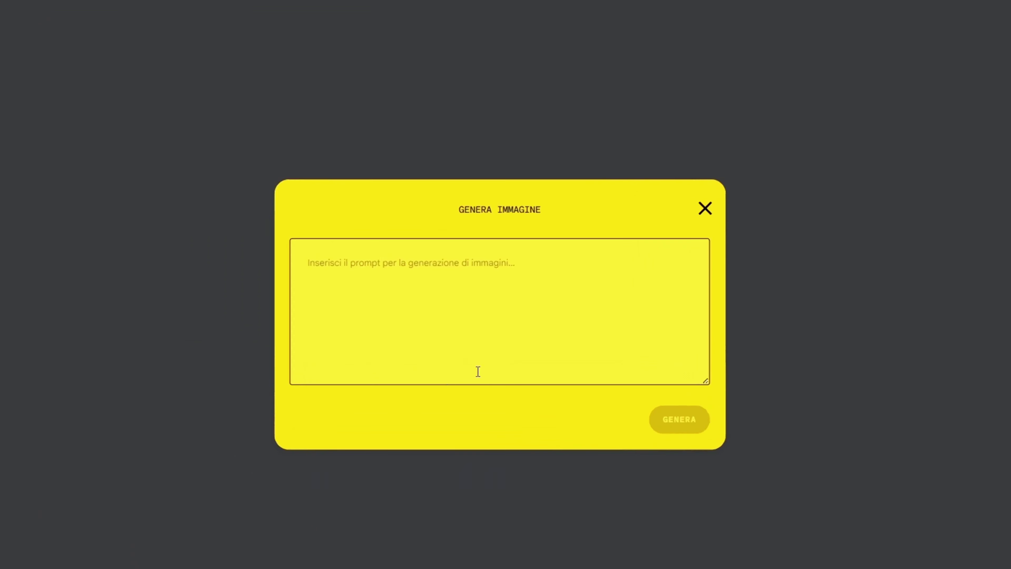
text(interior design moderno / legno naturale)
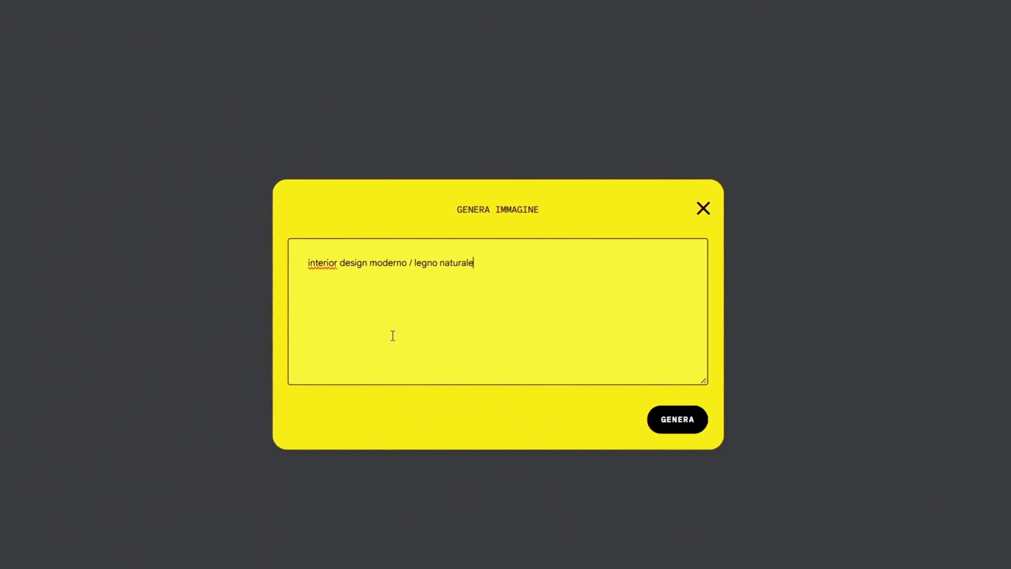
click(678, 419)
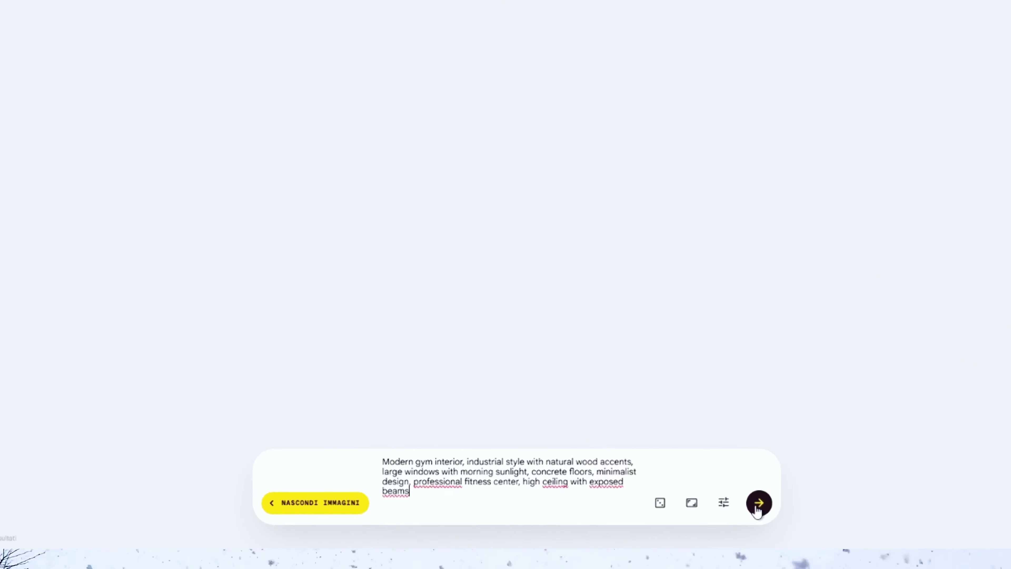
Generate modern industrial gym interiors with wood accents, large windows, concrete floors and exposed beams, and regenerate with "adds more gym equipment" appended to the prompt
click(757, 511)
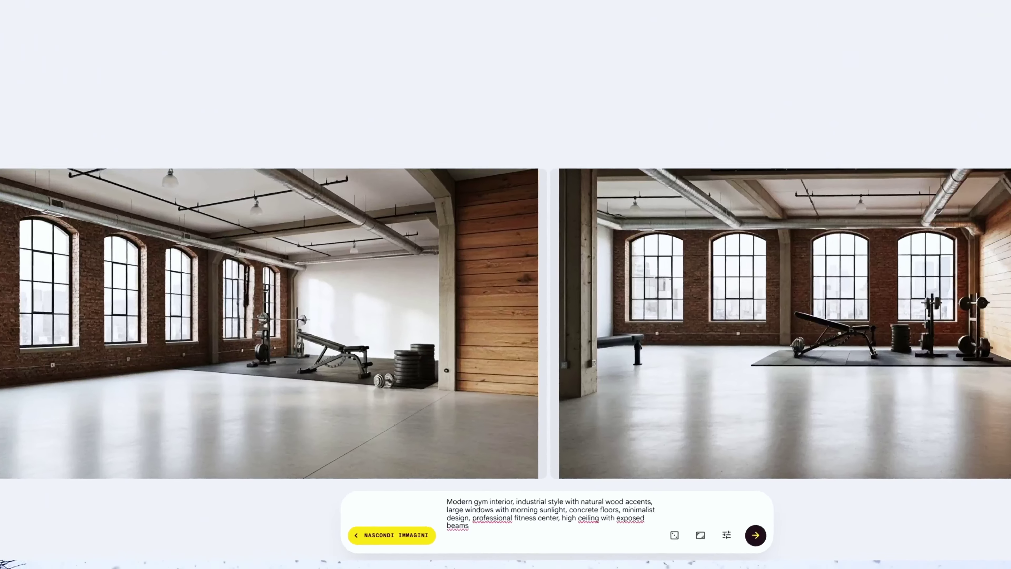
text(, adds more gym equi)
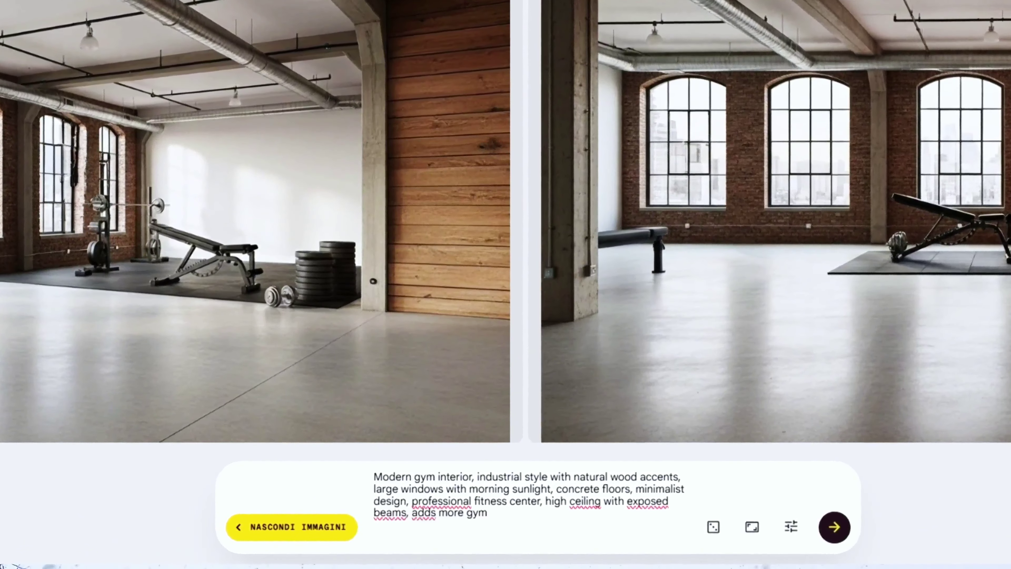
text(pmen)
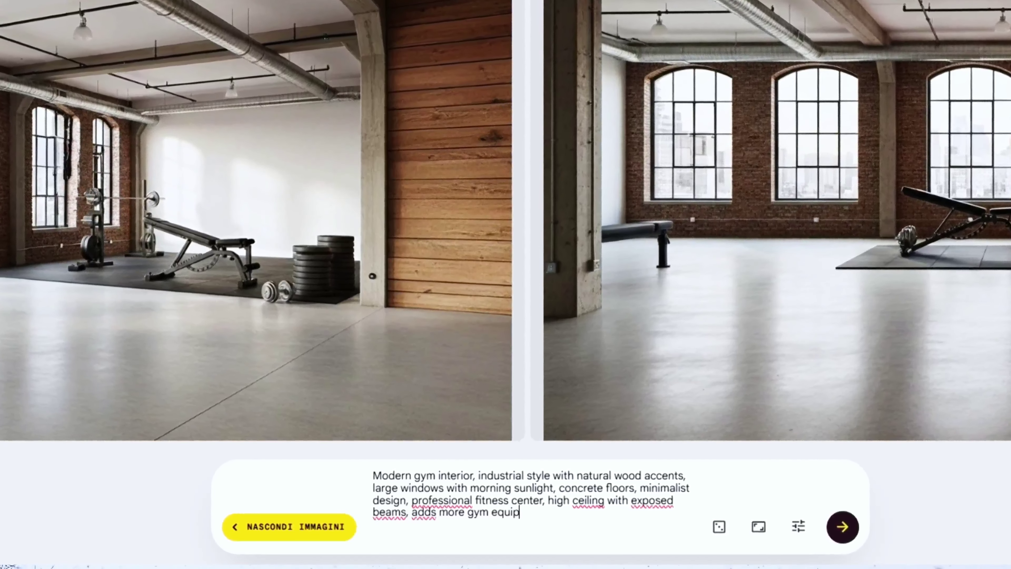
text(t)
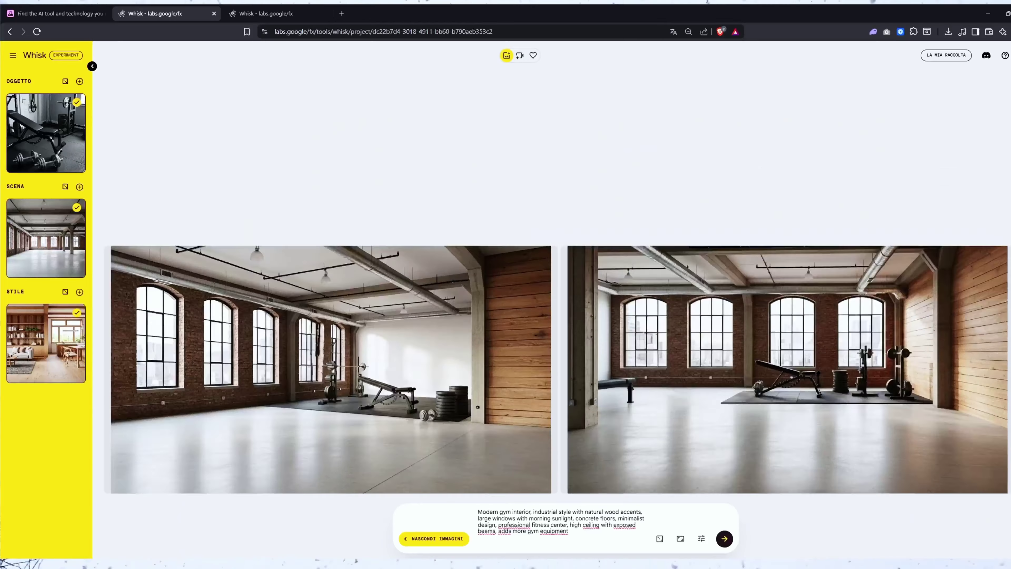
key(Return)
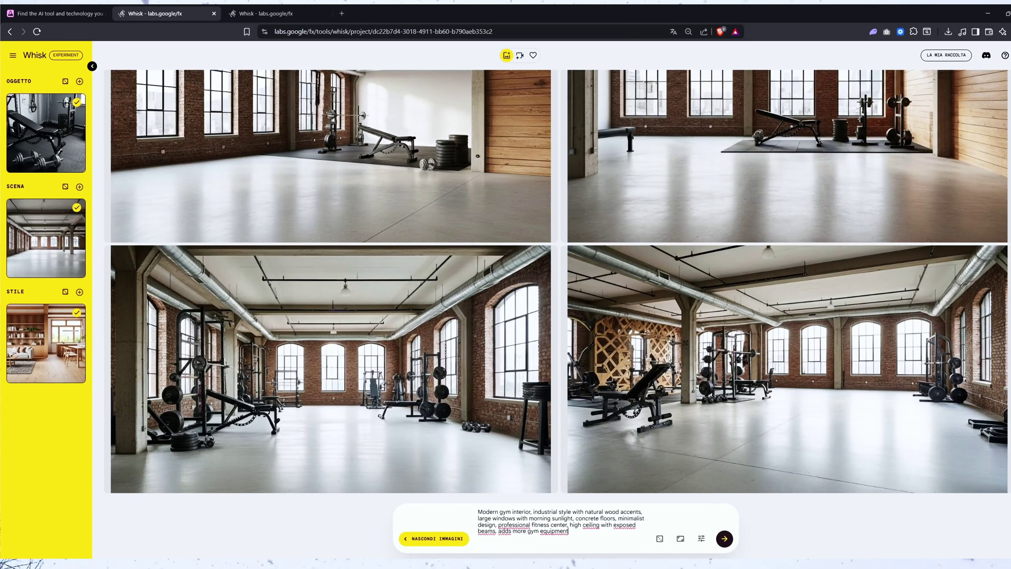
Examine the subject, scene and style reference images one by one with their descriptions, and close each preview
click(14, 163)
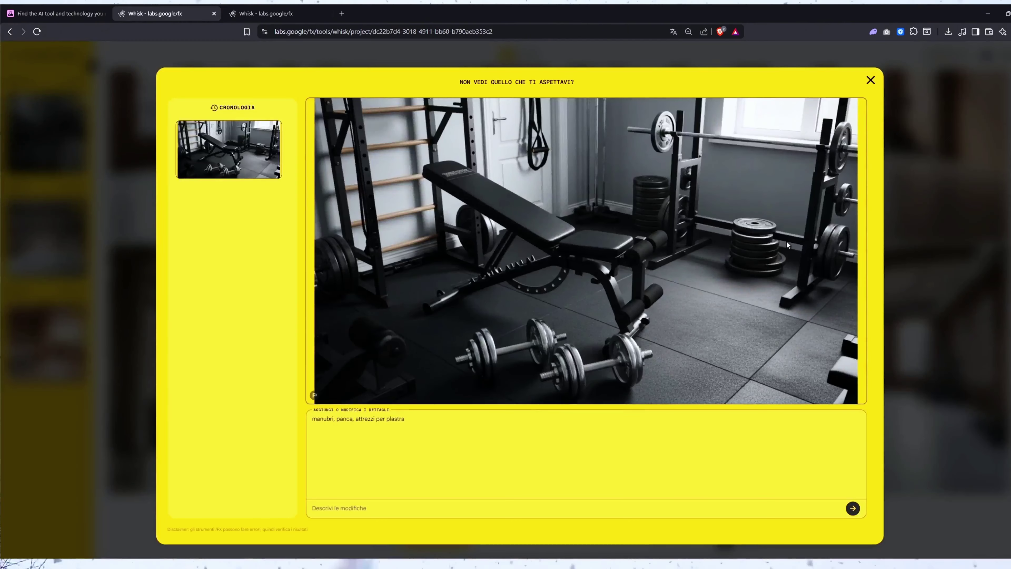
click(886, 107)
click(15, 270)
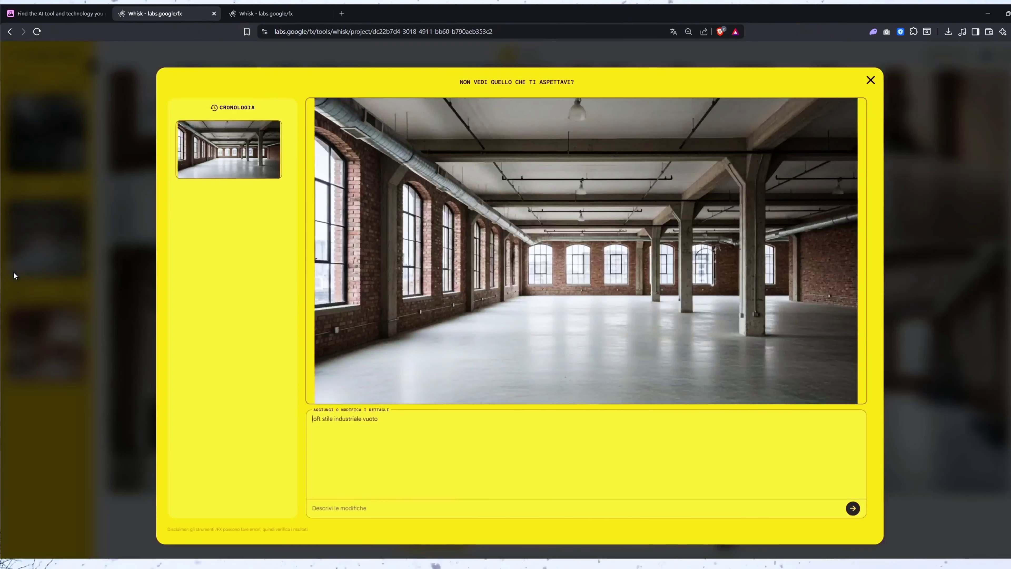
click(893, 97)
click(18, 370)
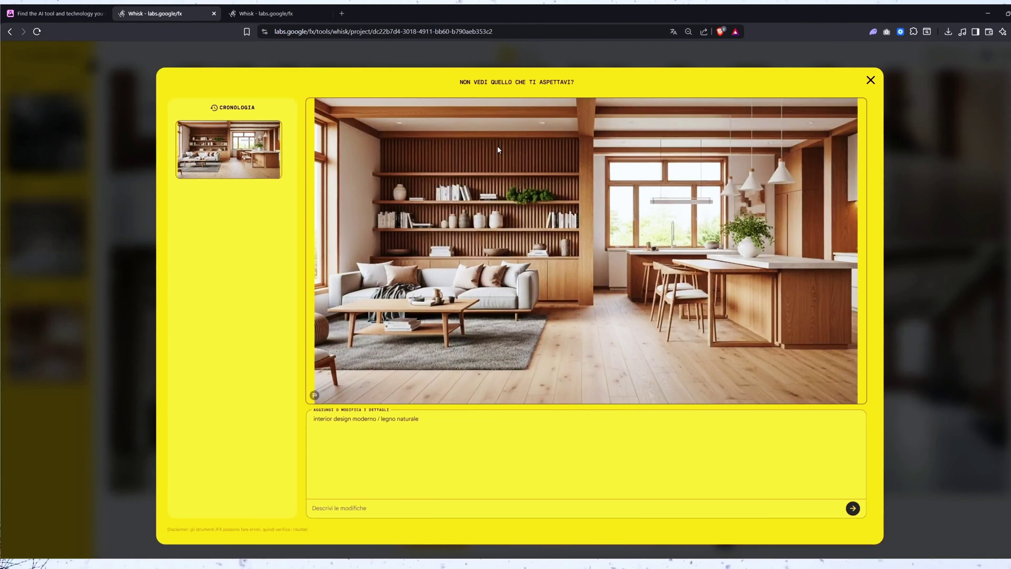
click(870, 81)
Extend the image prompt with "add reception and show me" and generate another pair of gym images
text(ception)
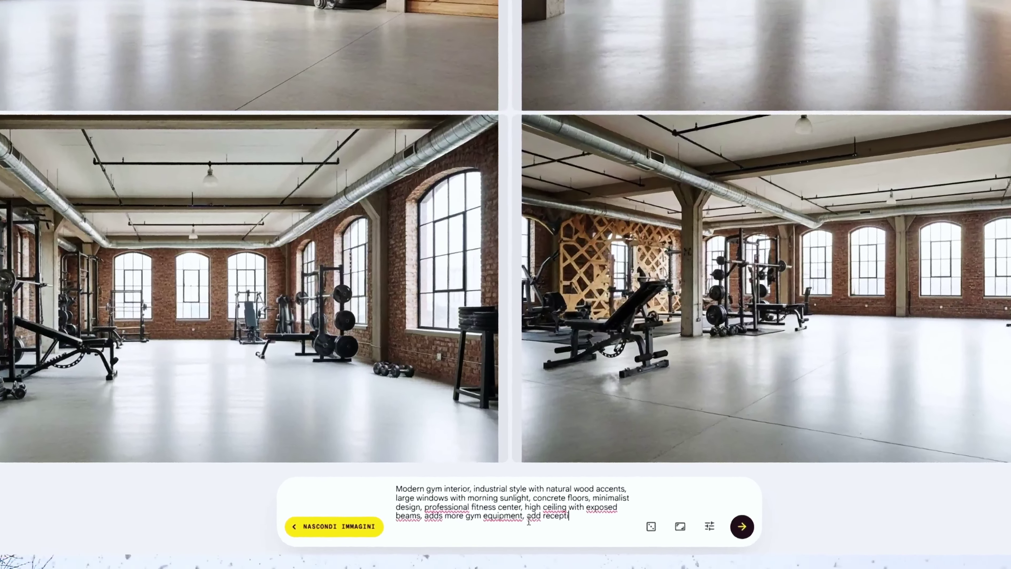
text( and sho)
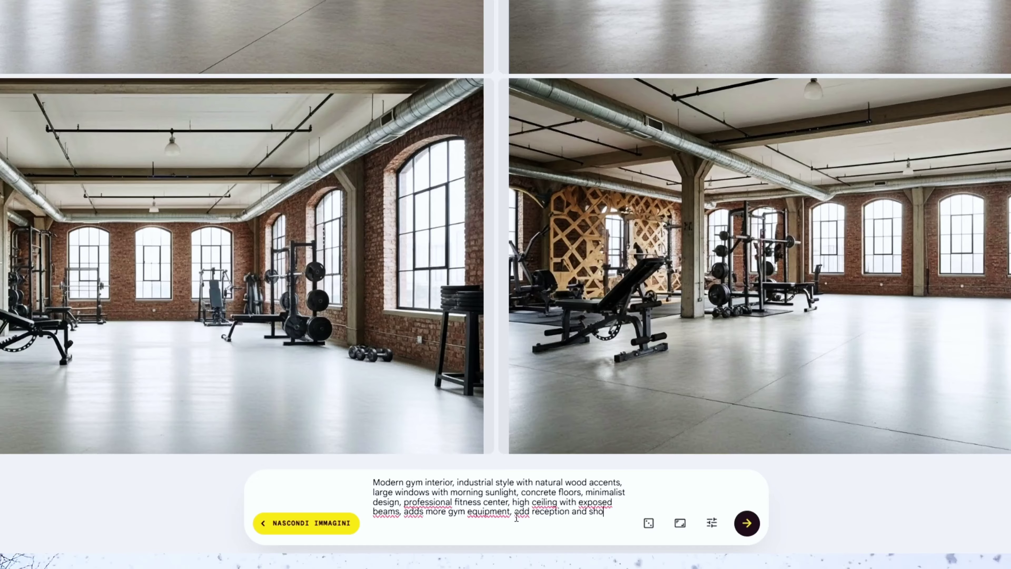
text(w me)
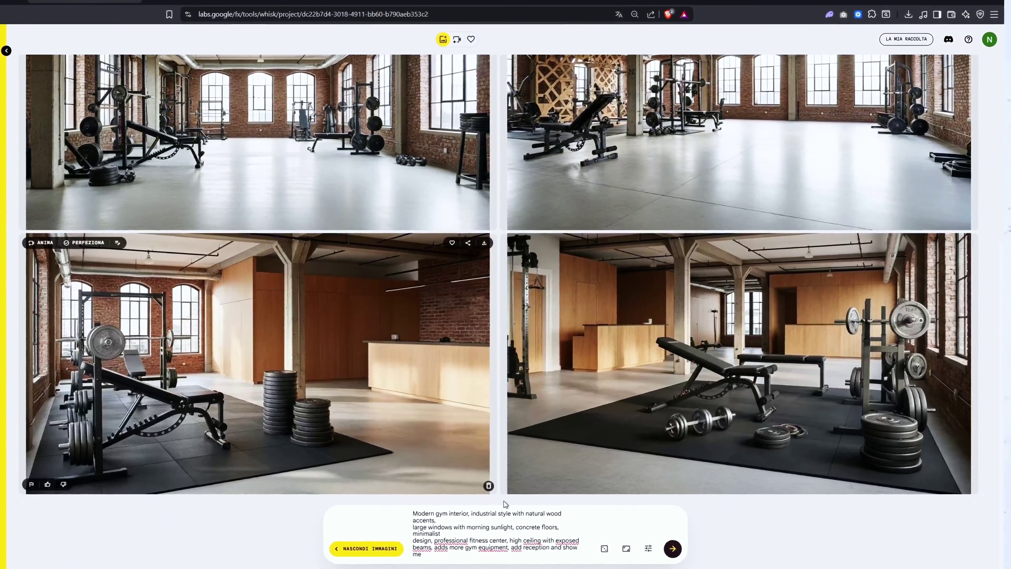
Replace the prompt with an Italian one adding leg press, lat machine, dumbbell area, squat rack, large plants, wide mirrors, modern lighting and gym flooring, and generate images
drag(496, 549, 405, 510)
key(BackSpace)
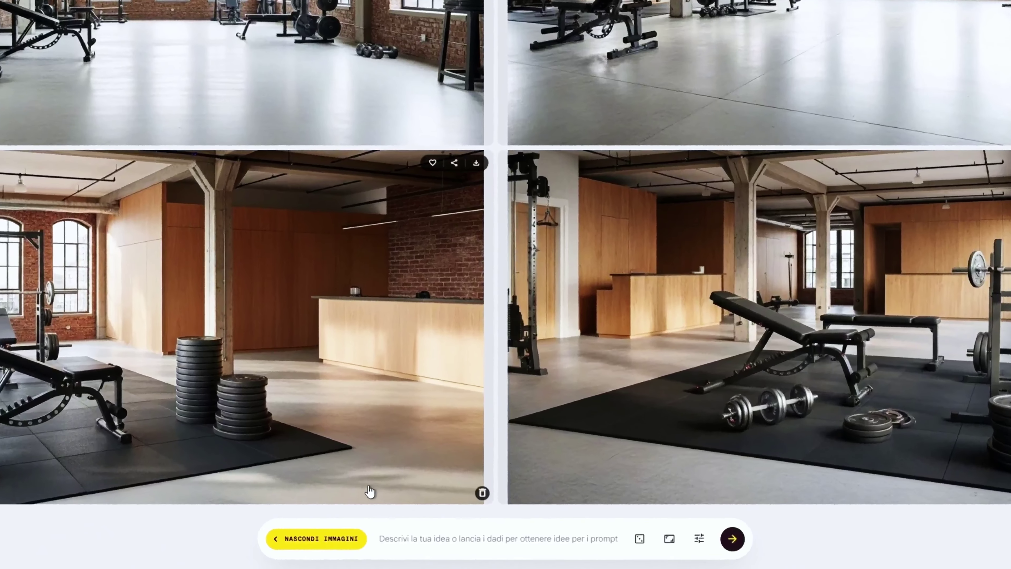
key(ctrl+v)
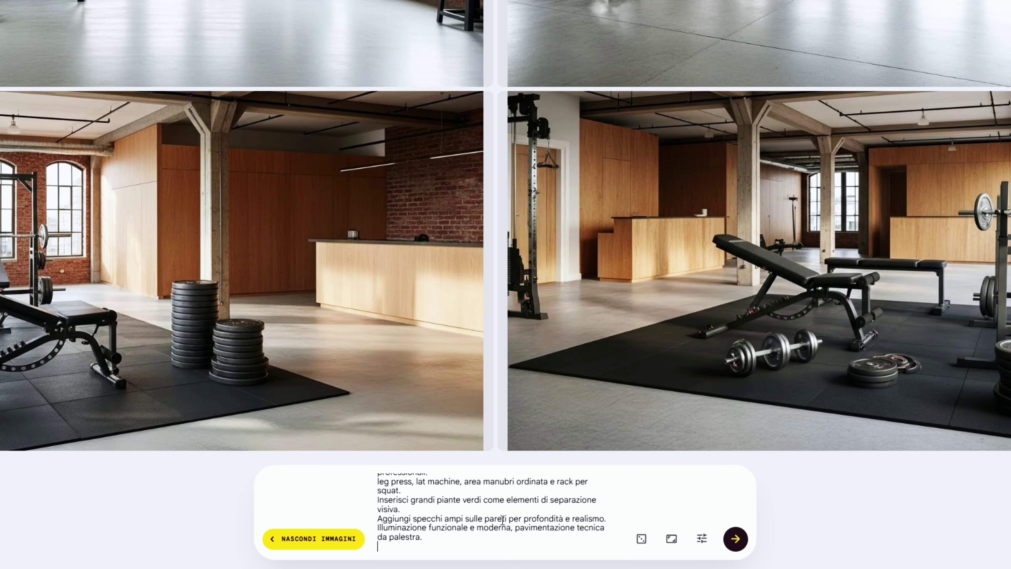
scroll(502, 520, up, 1)
click(735, 538)
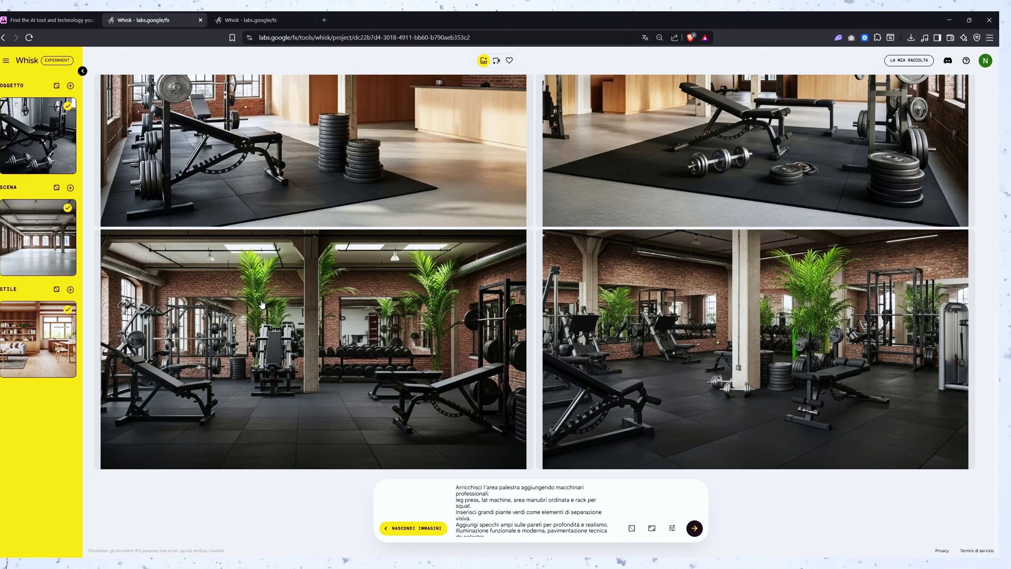
Animate the first plant-filled gym image with "Subtle ambient activity.Screens softly glowing, equipment static.No people, clean architectural mood.", and open the neighbouring image for animation
mouse_move(111, 240)
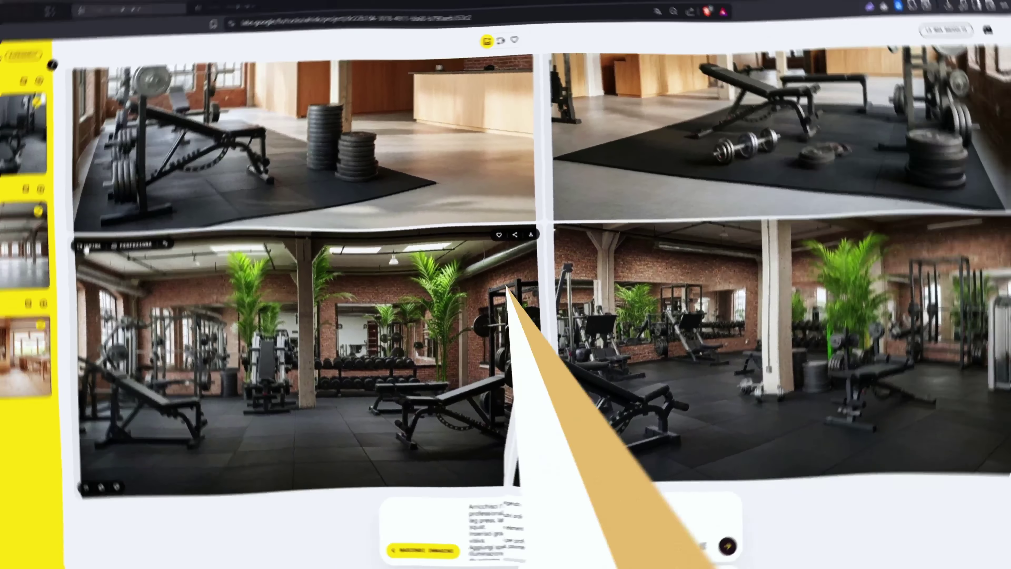
click(35, 227)
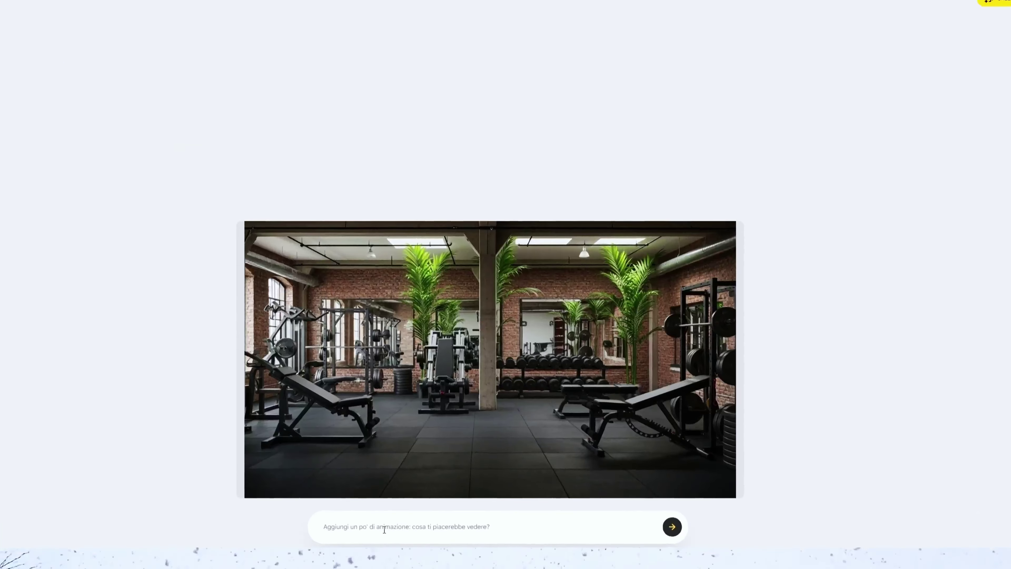
text(Subtle ambient activity.Screens softly glowing, equipment static.No people, clean architectural mood.)
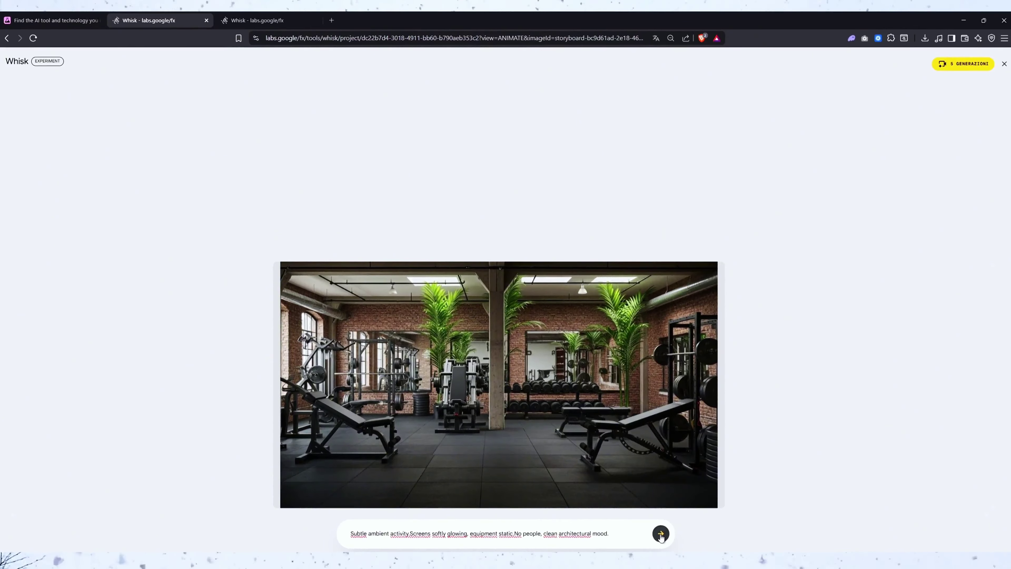
key(Return)
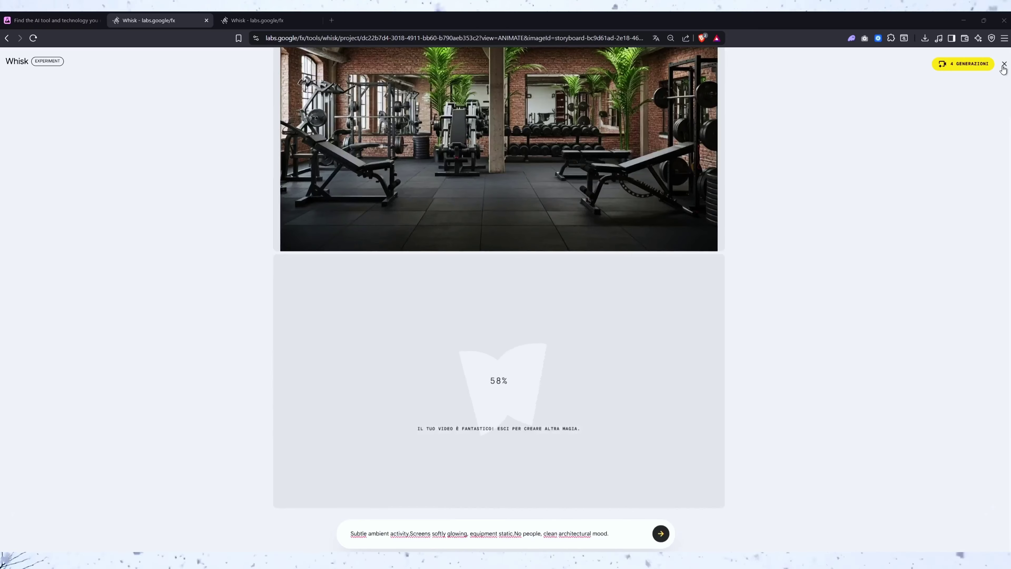
click(1003, 67)
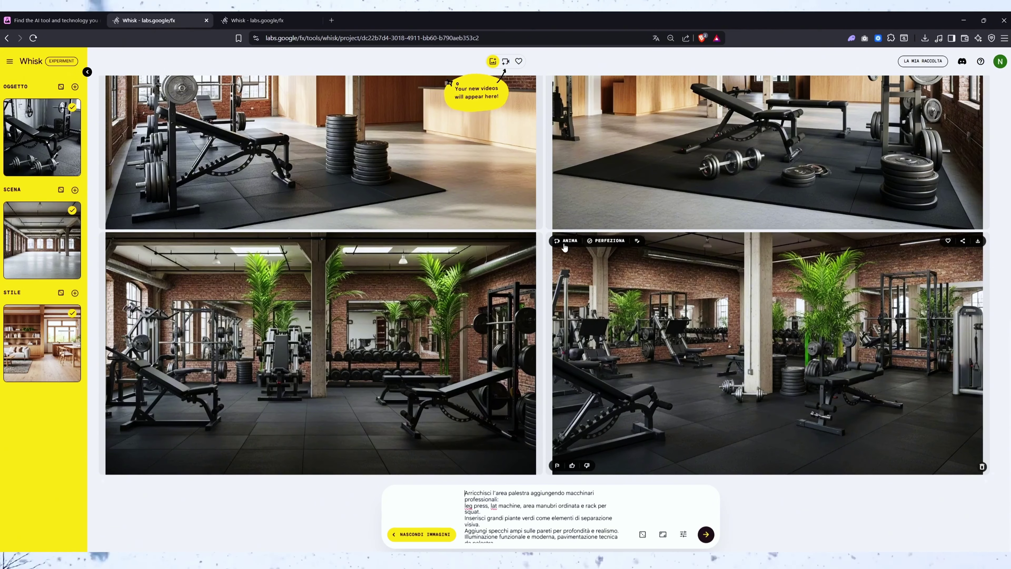
click(568, 241)
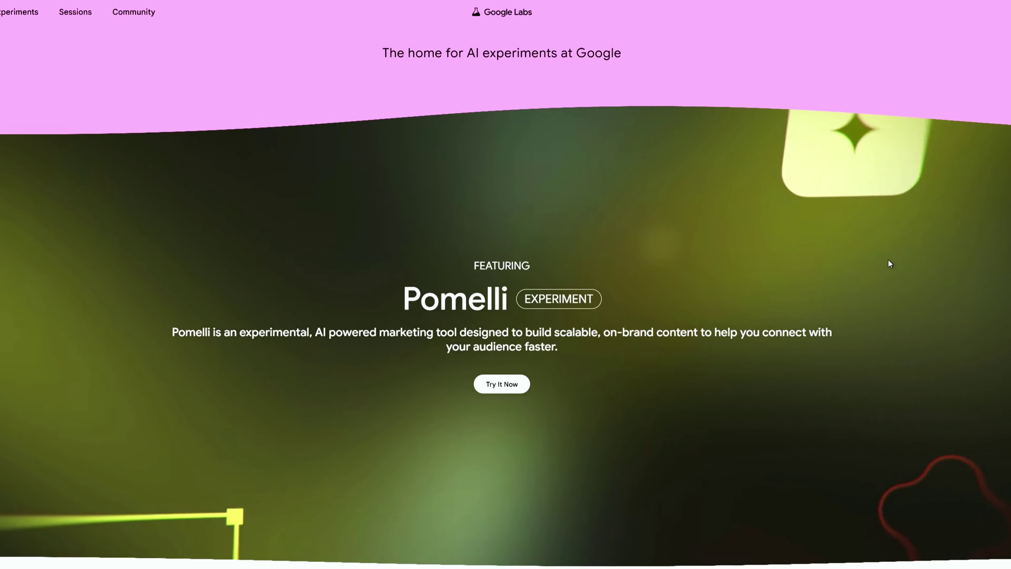
Look through the Google Labs home page from the featured Pomelli experiment down to the Lab Sessions films
scroll(951, 260, down, 10)
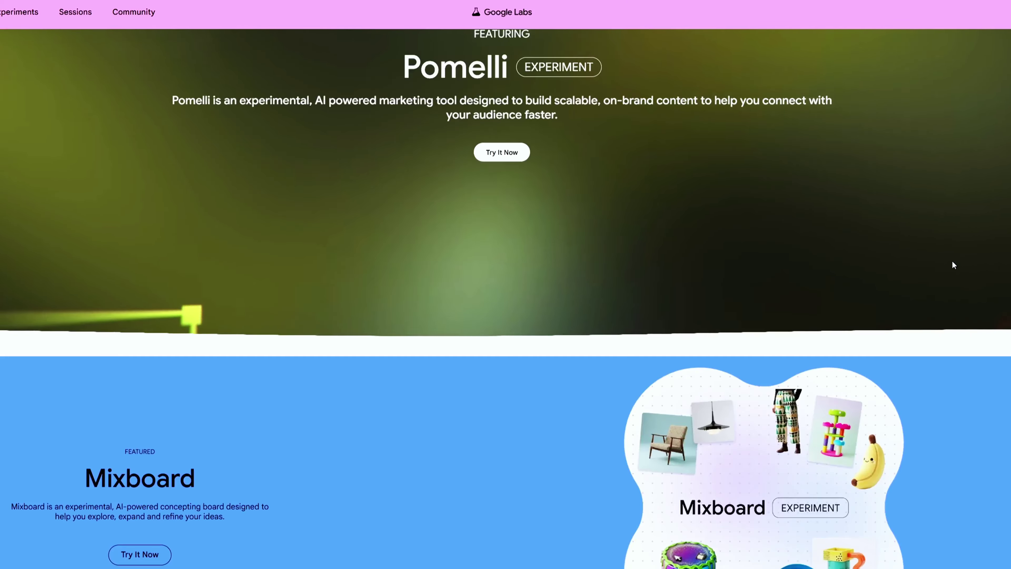
scroll(1005, 262, down, 10)
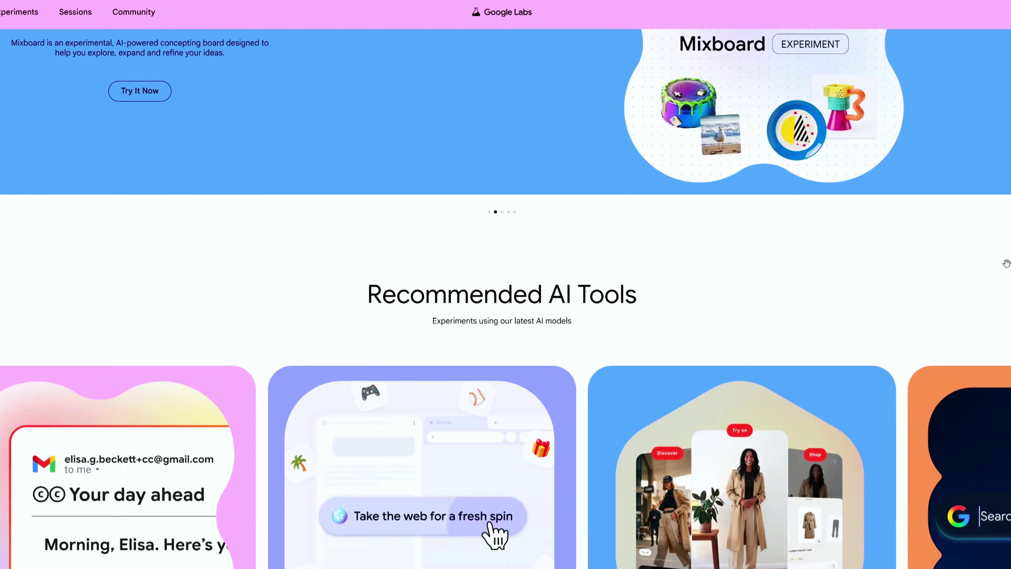
scroll(1005, 262, down, 10)
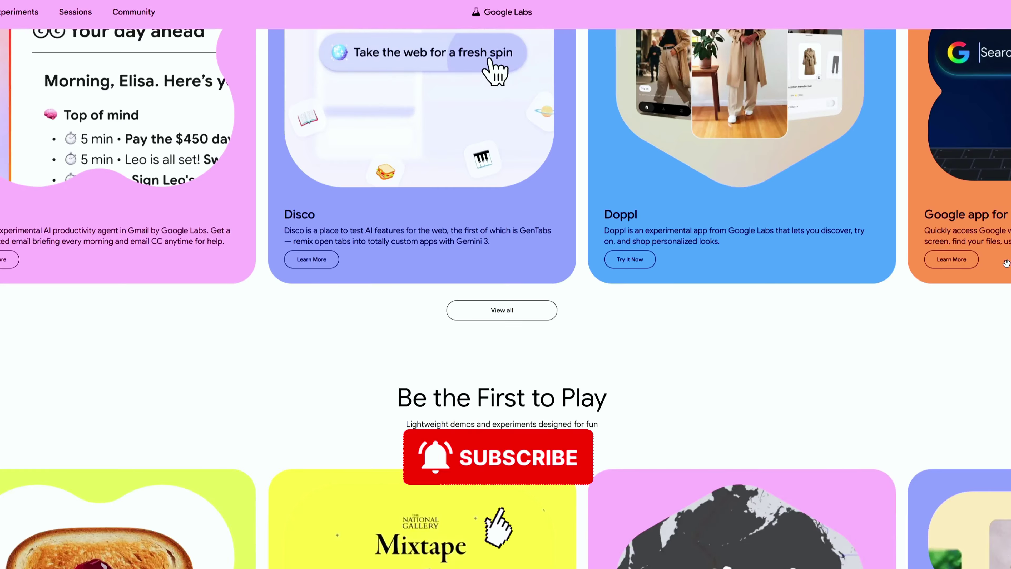
scroll(1005, 262, down, 5)
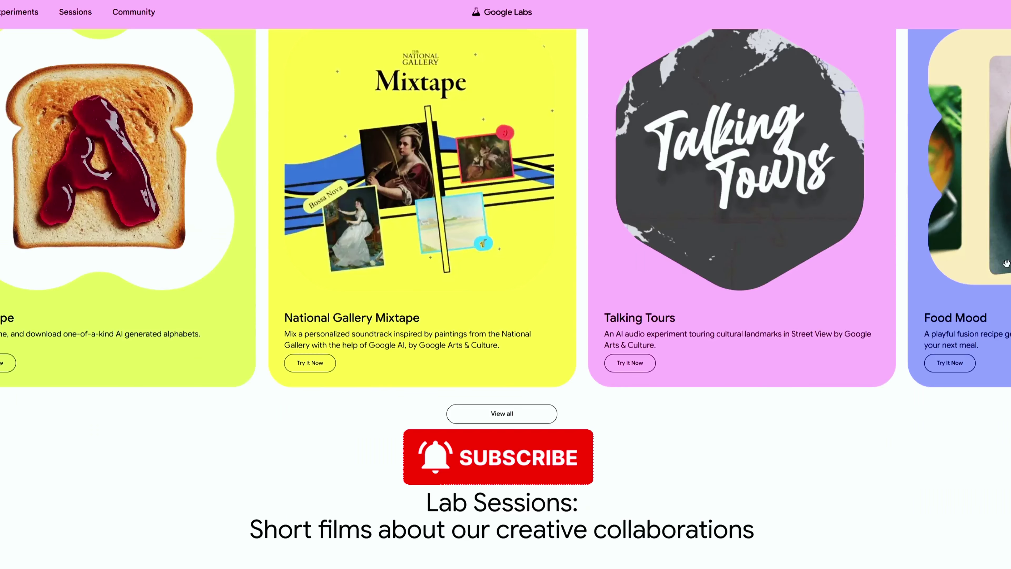
scroll(1005, 263, down, 5)
scroll(1006, 262, down, 15)
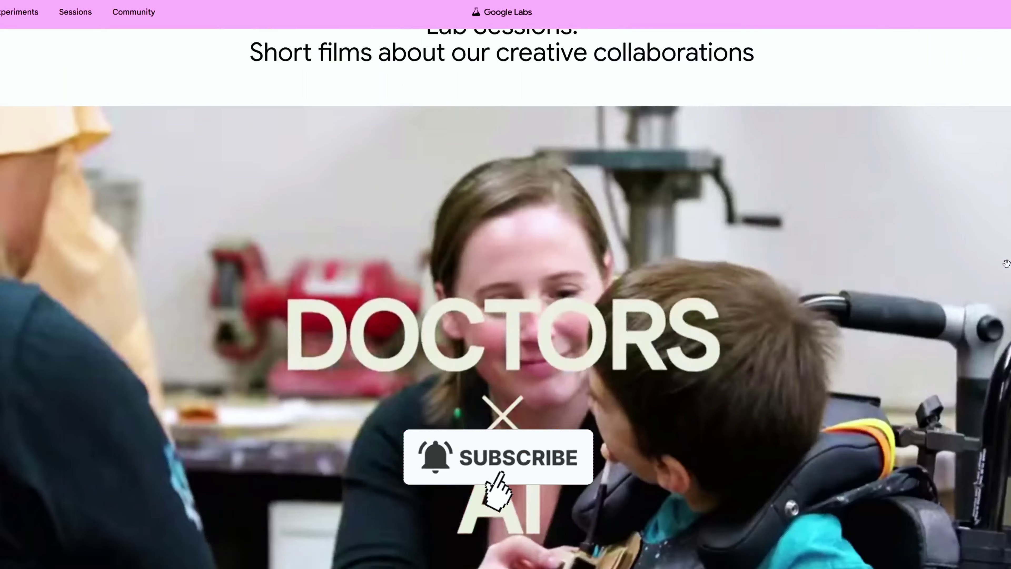